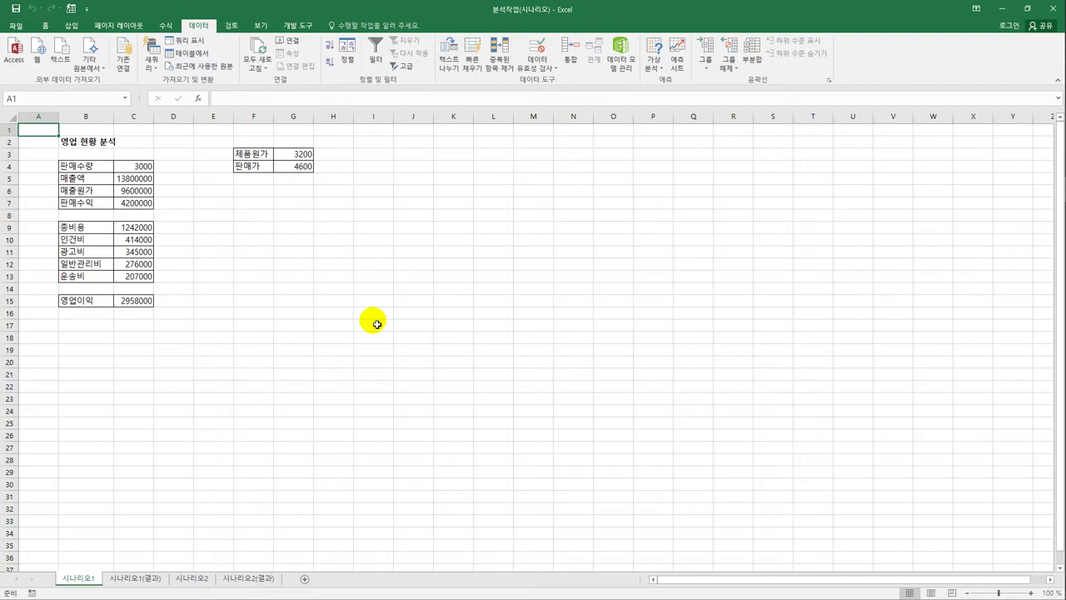
Step: Examine the formulas in the sales, cost and profit cells, comparing the sales quantity in C4 with the operating profit in C15
click(125, 166)
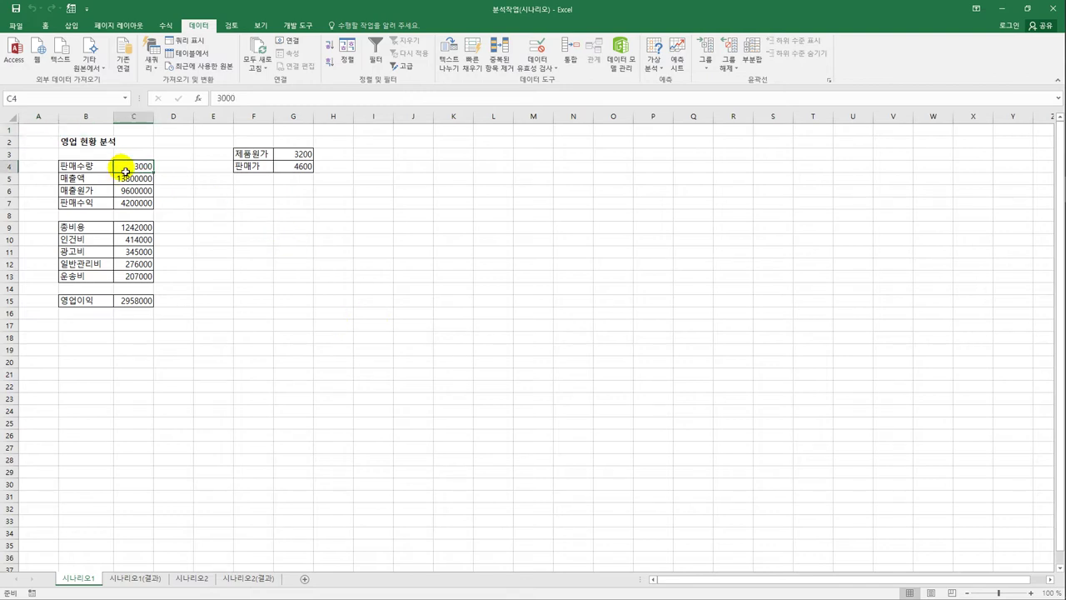
click(127, 180)
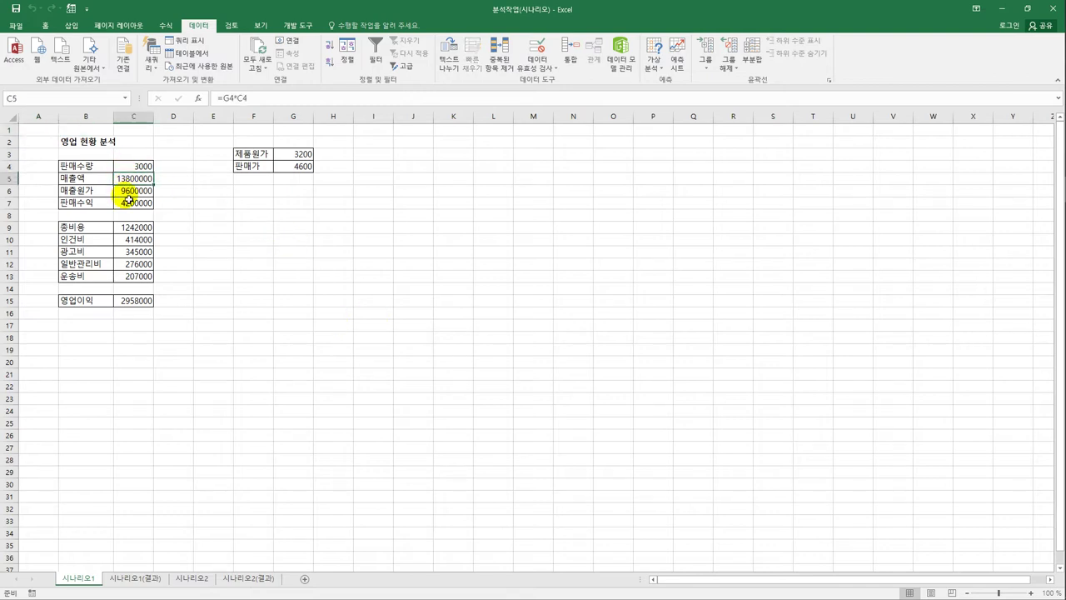
click(129, 191)
click(129, 203)
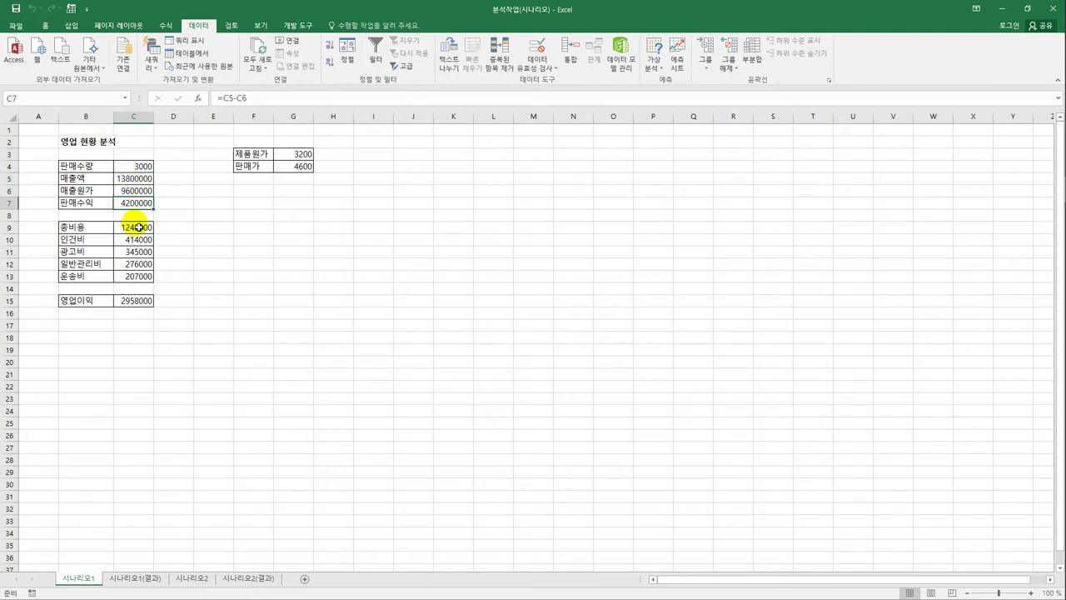
click(137, 227)
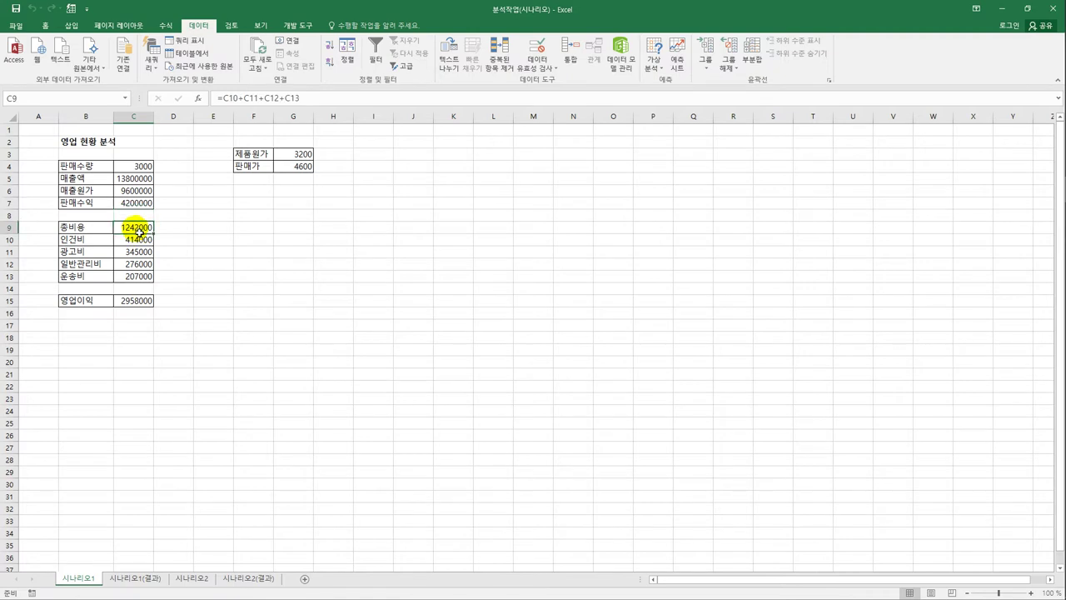
click(137, 240)
click(137, 251)
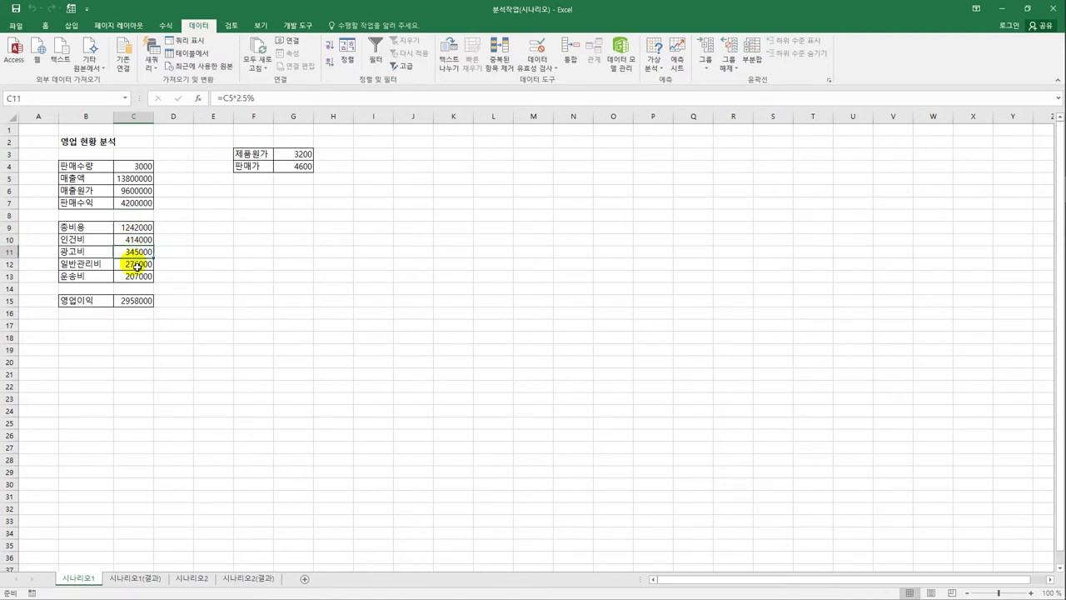
click(137, 264)
click(136, 276)
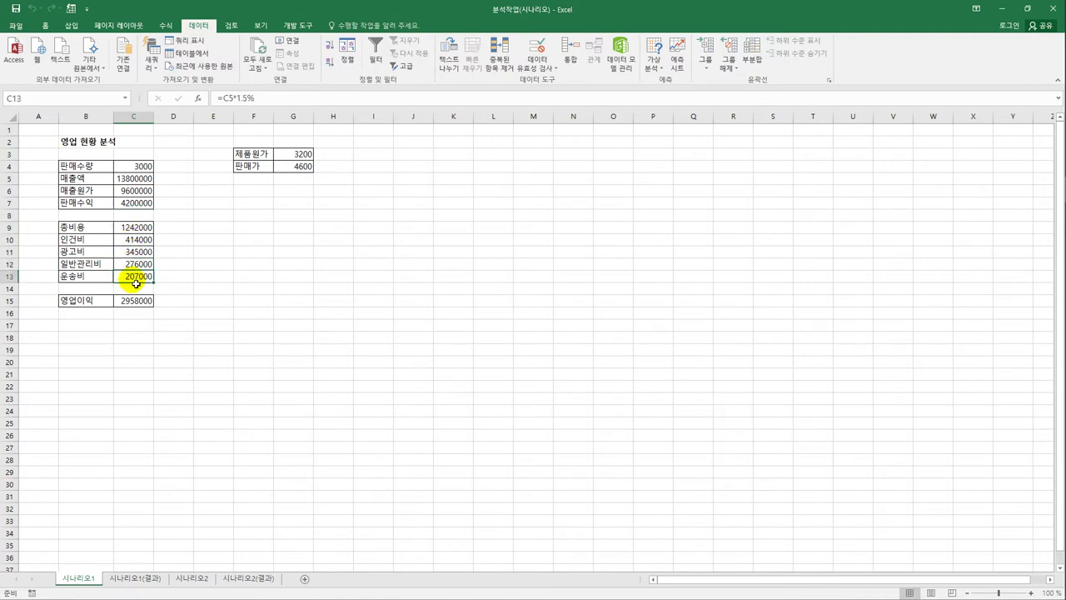
click(135, 228)
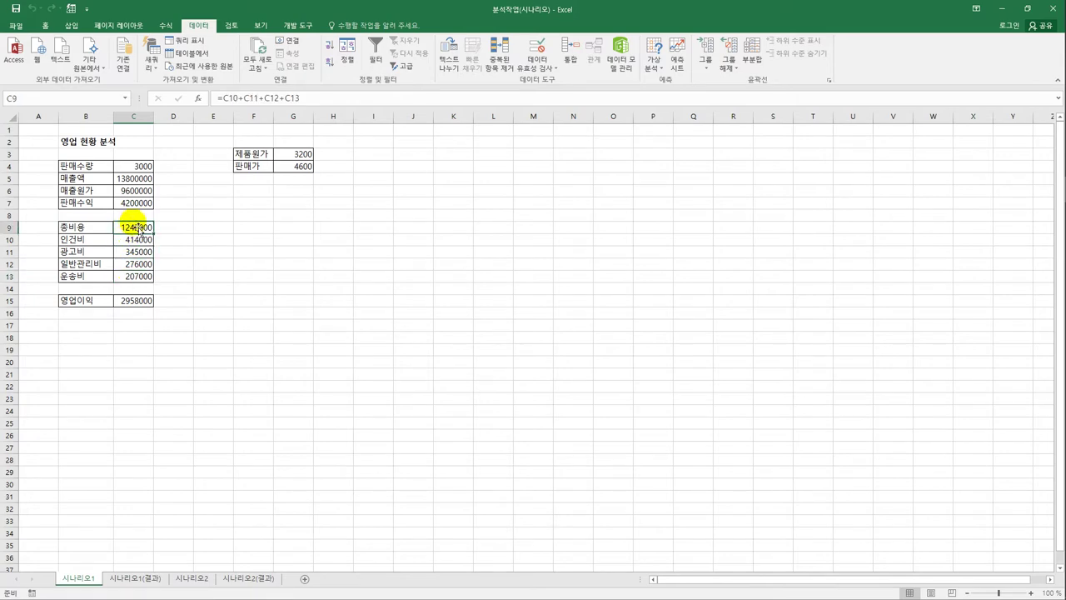
click(138, 301)
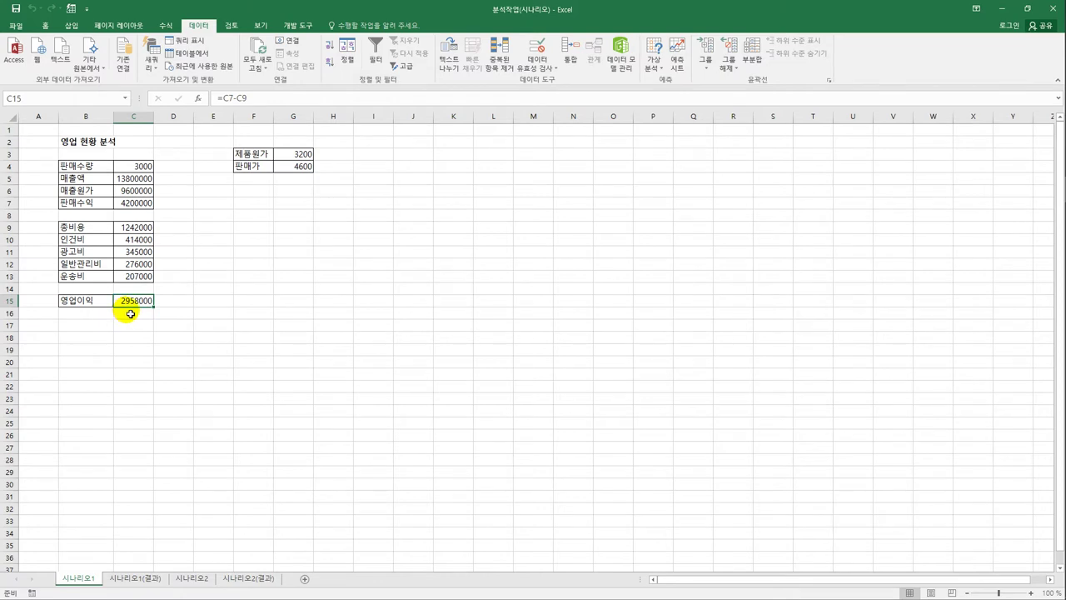
click(131, 168)
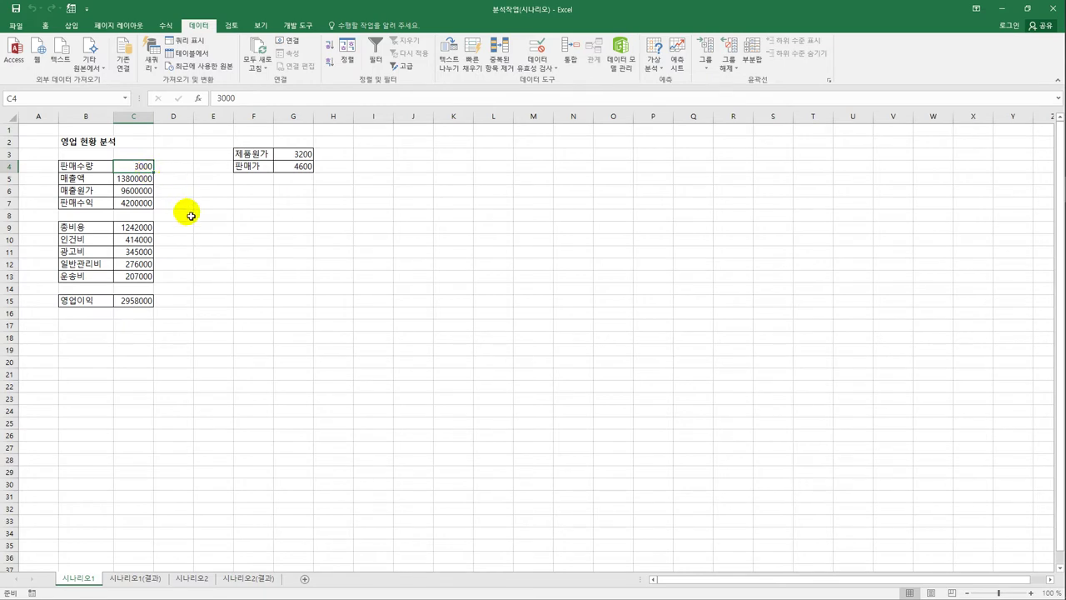
click(133, 301)
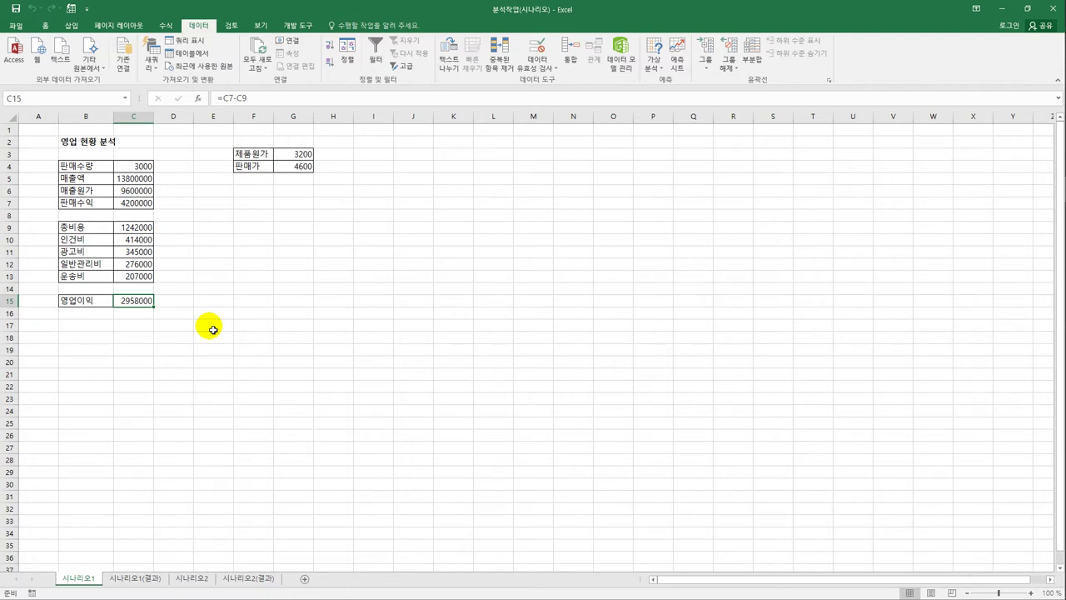
click(138, 166)
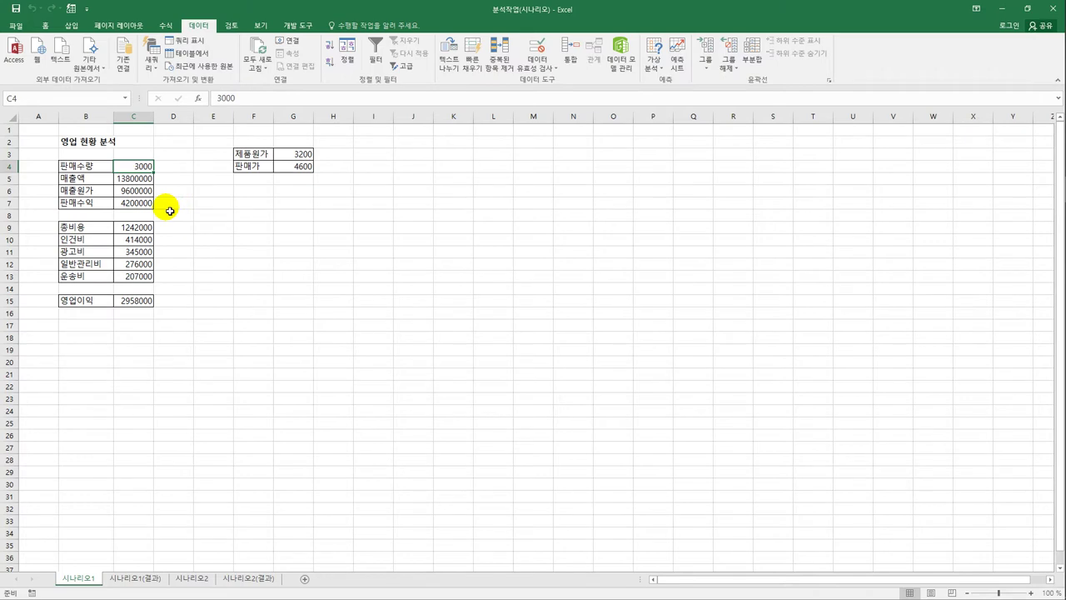
click(129, 301)
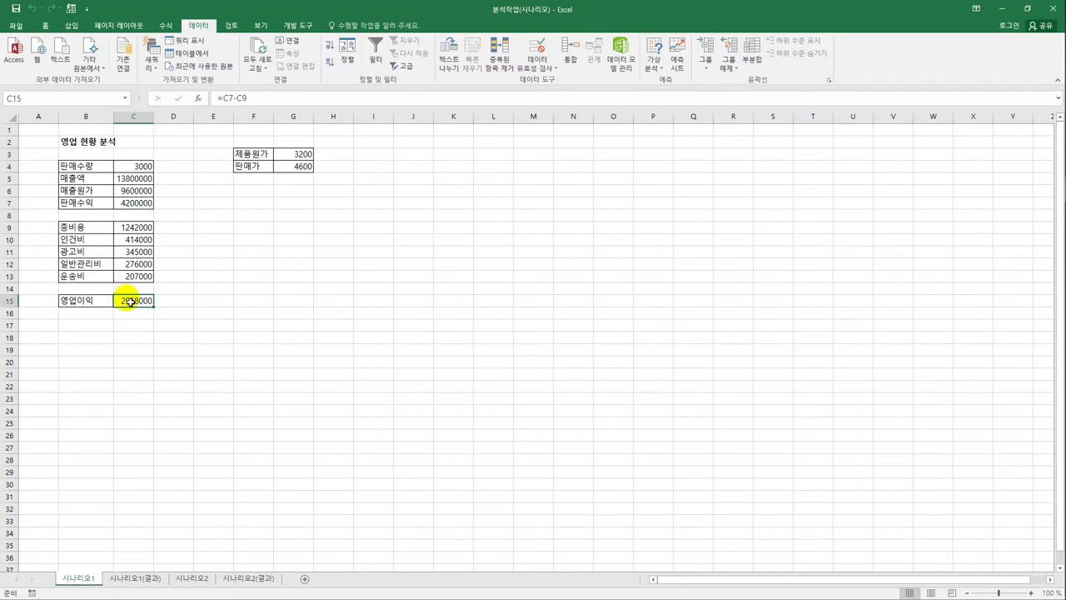
click(131, 166)
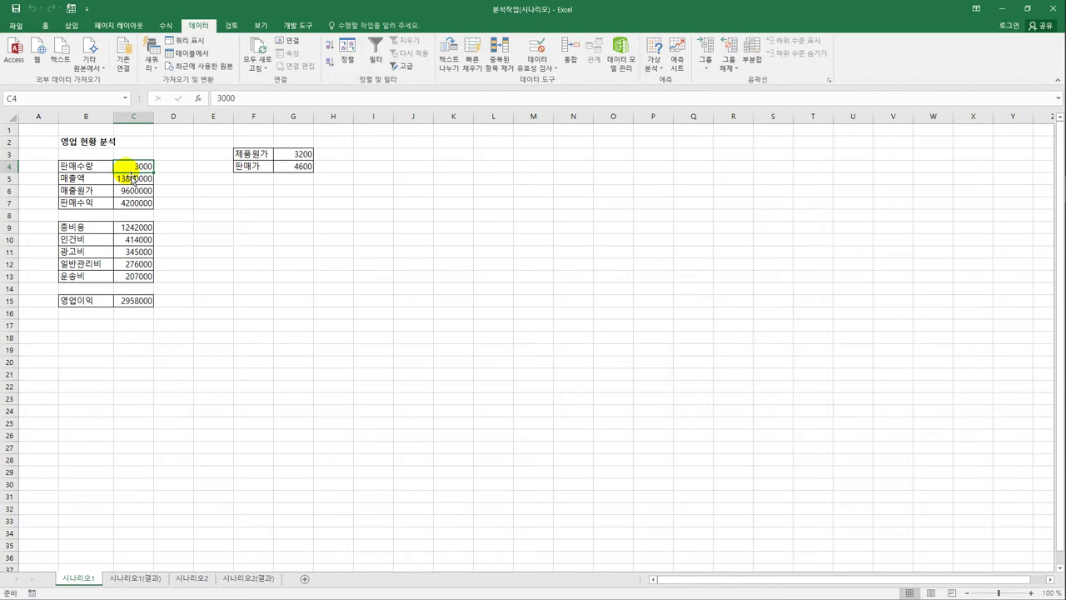
click(136, 301)
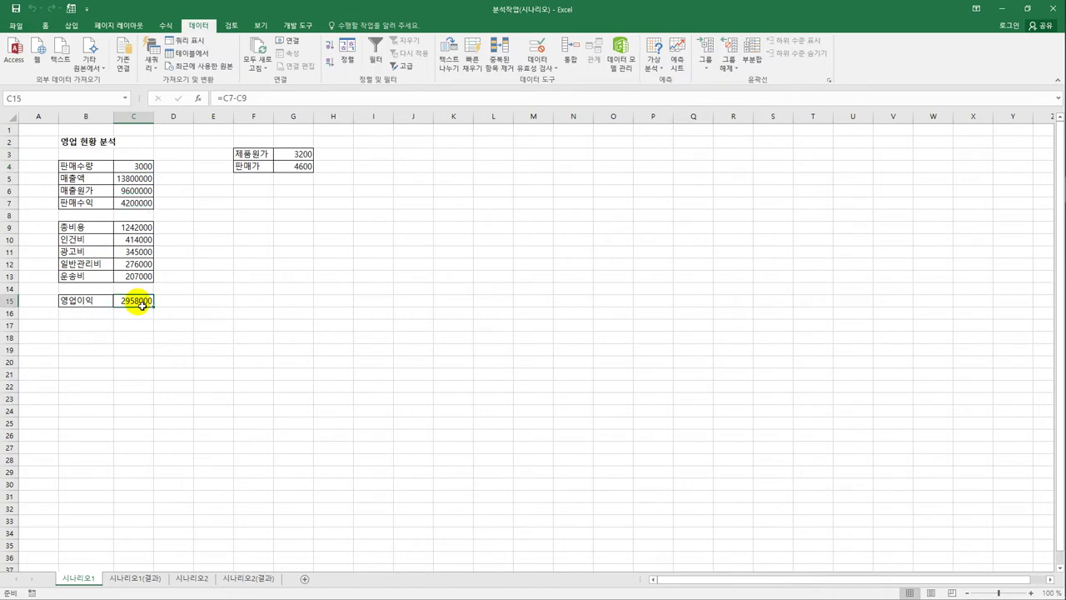
Step: Start a new scenario named 판매수량 증가 in the Scenario Manager for the sales quantity cell and clear its comment
click(142, 166)
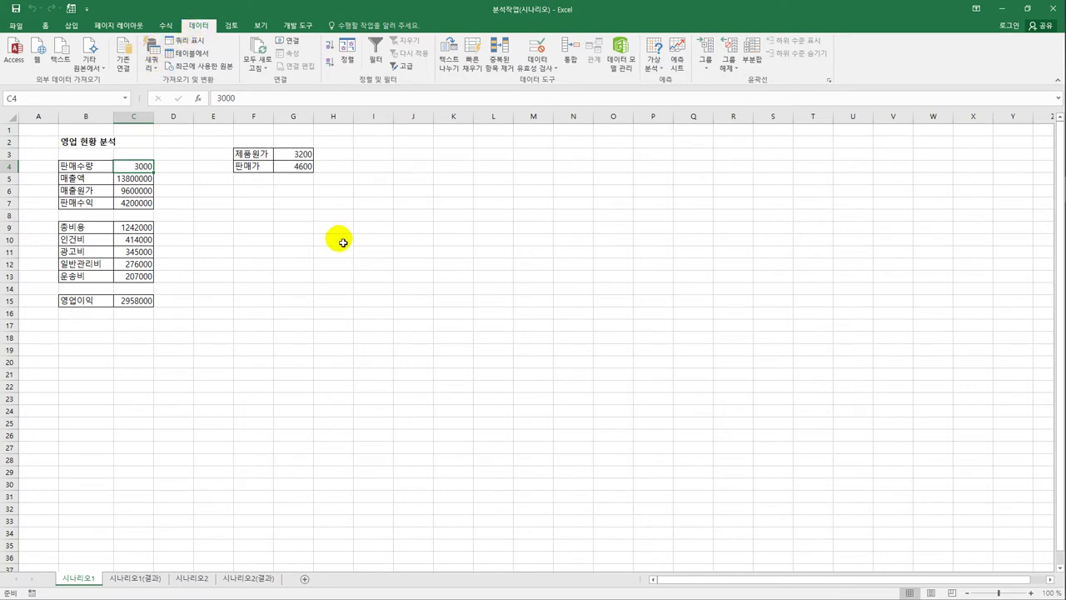
click(654, 63)
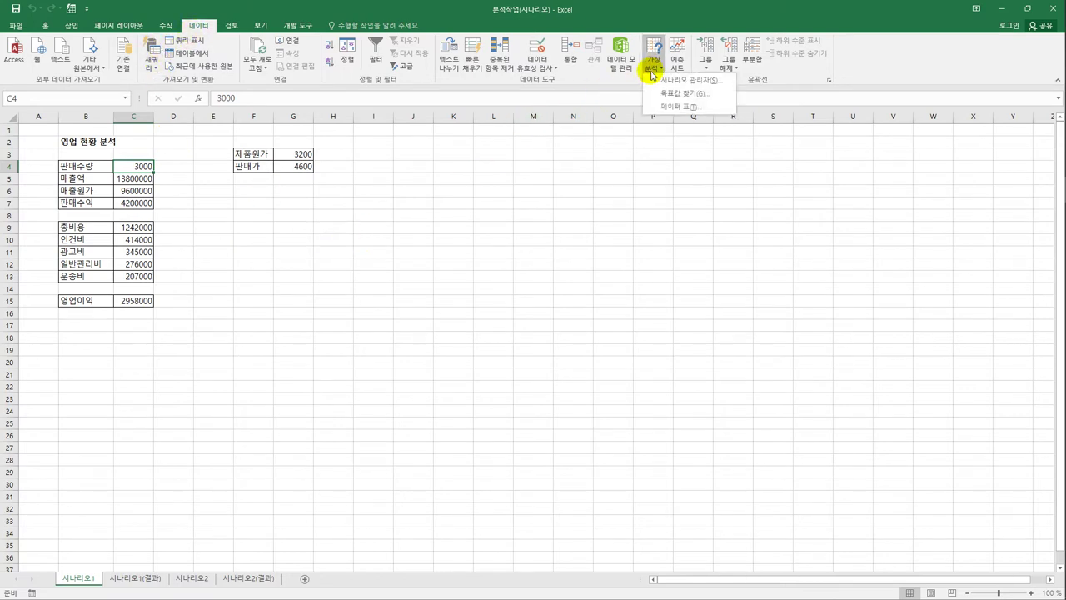
click(656, 80)
drag(488, 143, 421, 206)
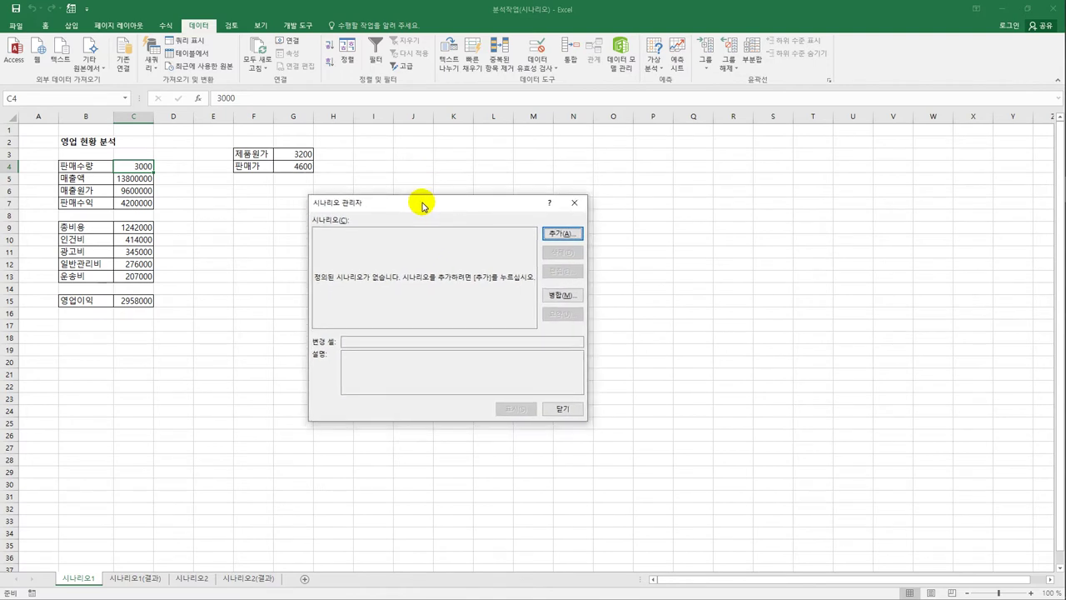
click(564, 234)
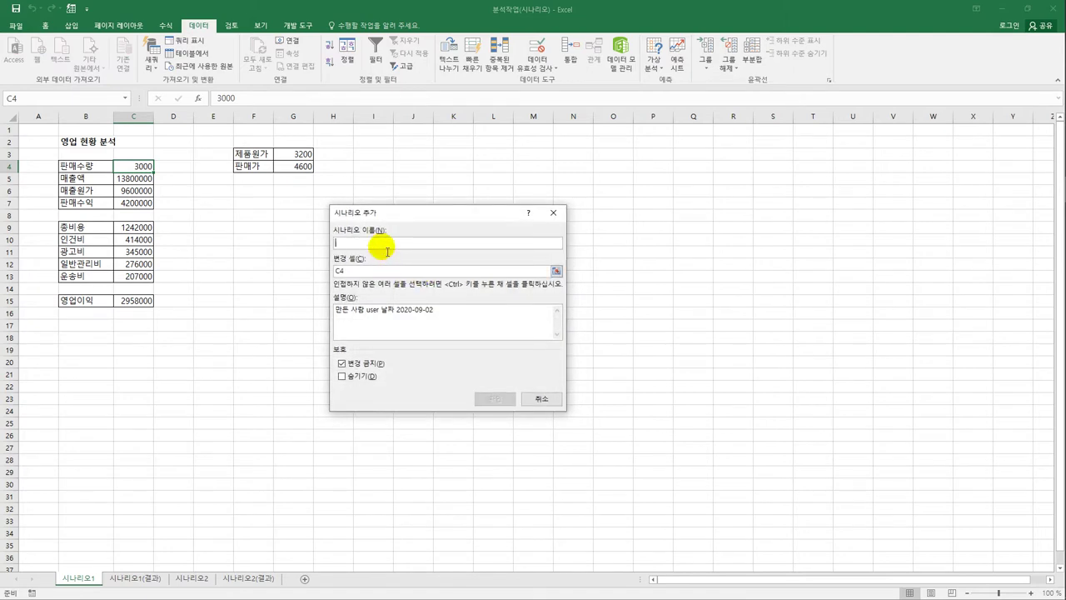
text(판매수량)
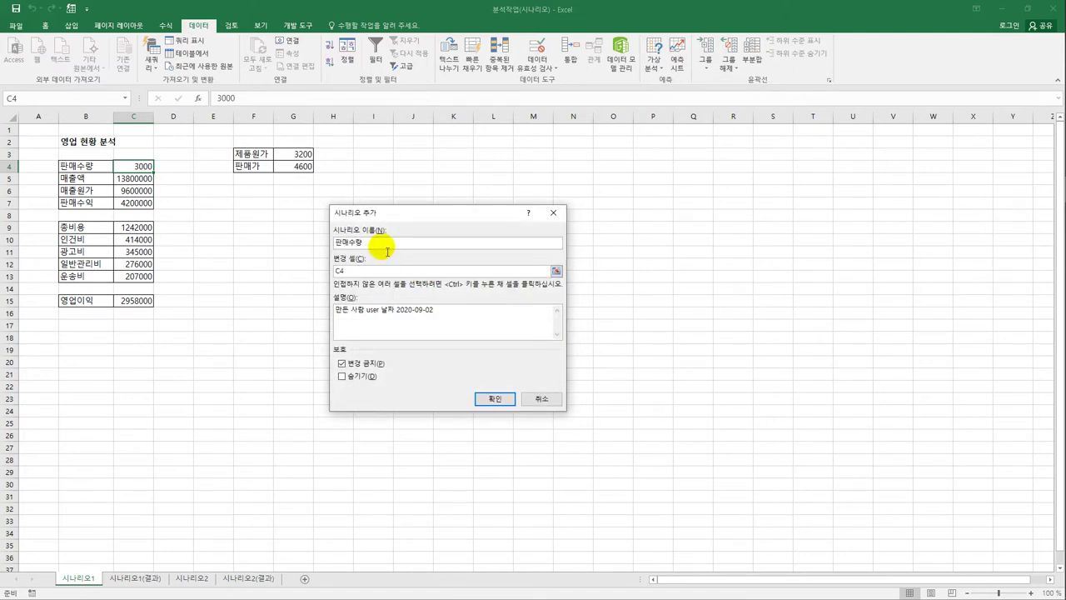
text( 증가)
key(Tab)
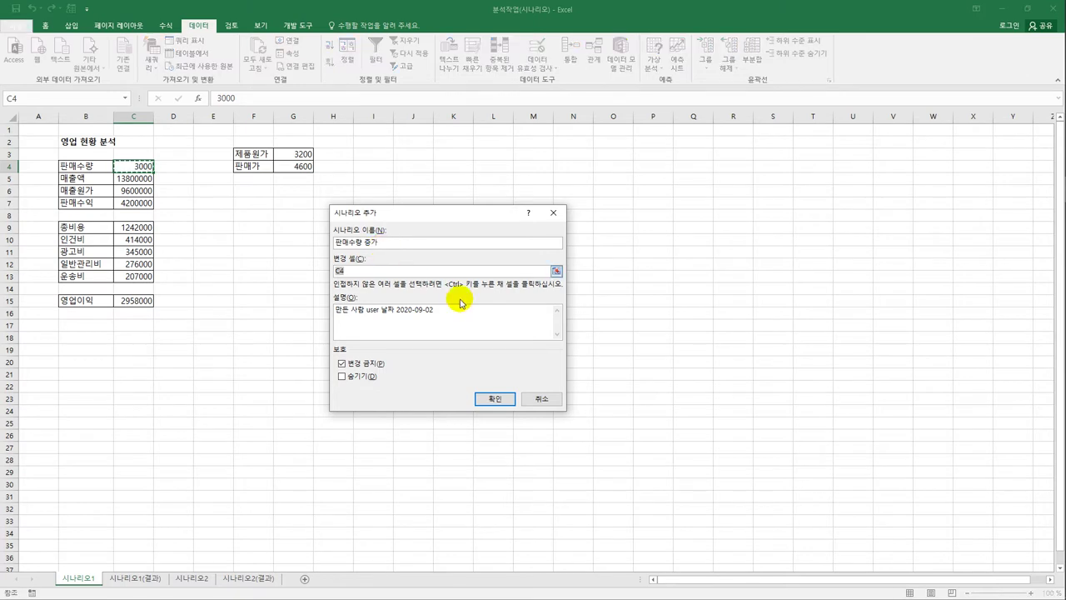
key(Tab)
key(Delete)
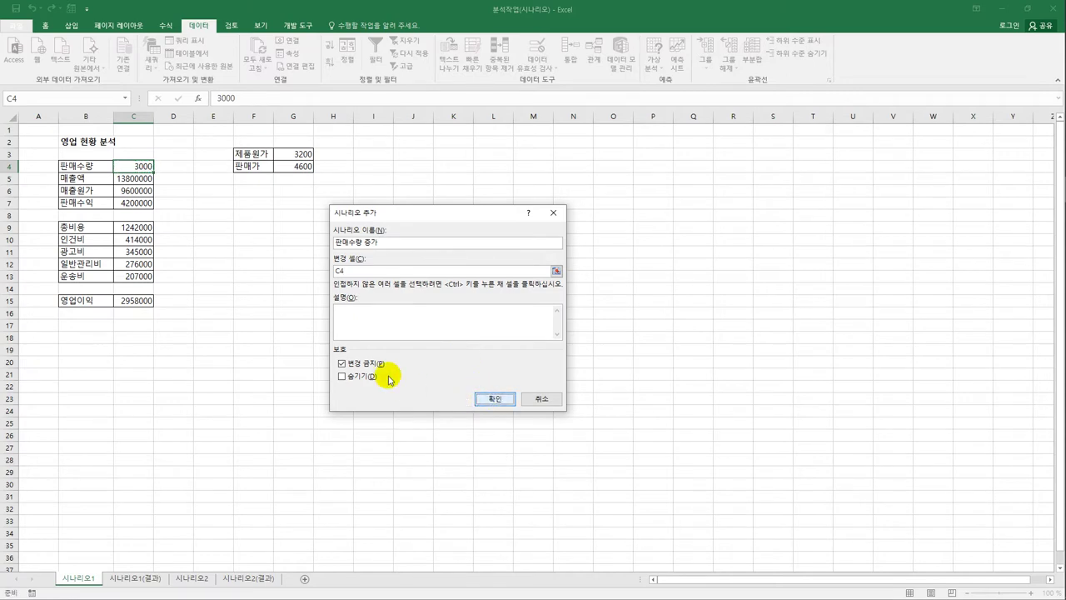
Step: Set the scenario's changing cell to $C$4 with a scenario value of 4000
double_click(340, 270)
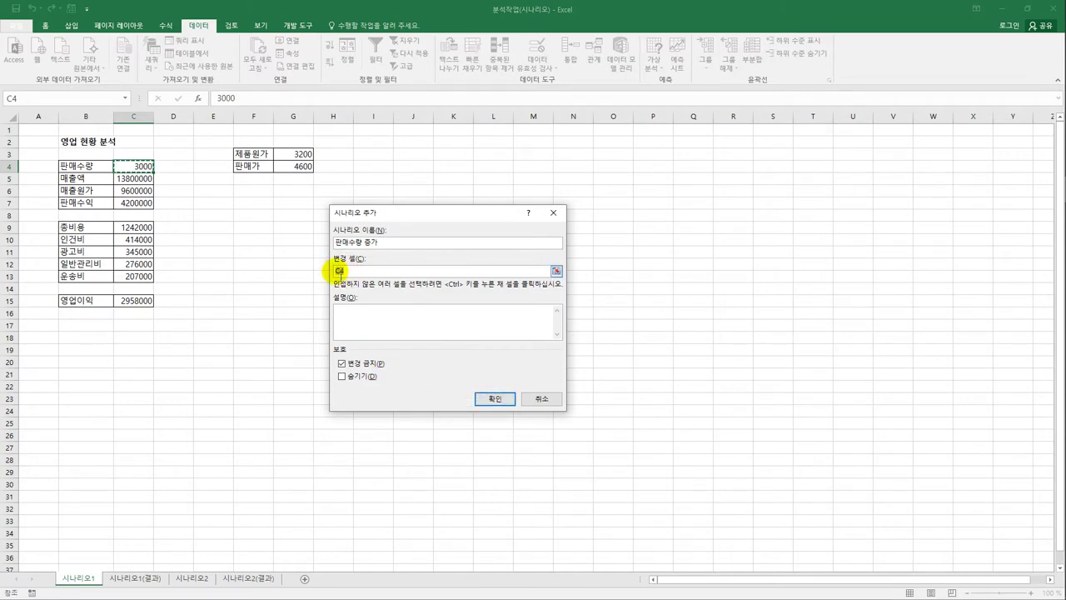
click(155, 170)
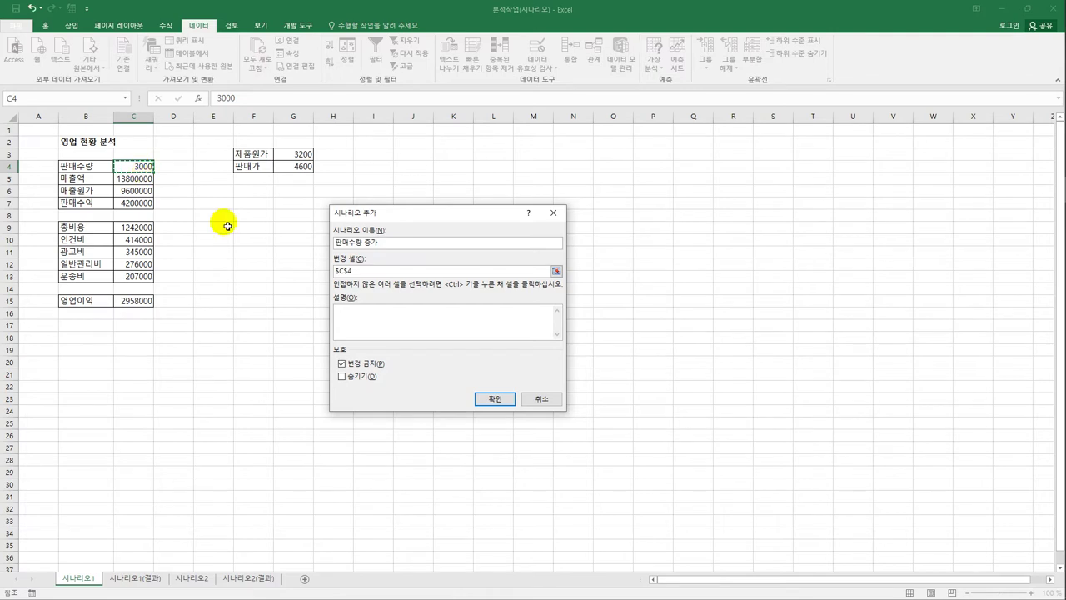
click(486, 400)
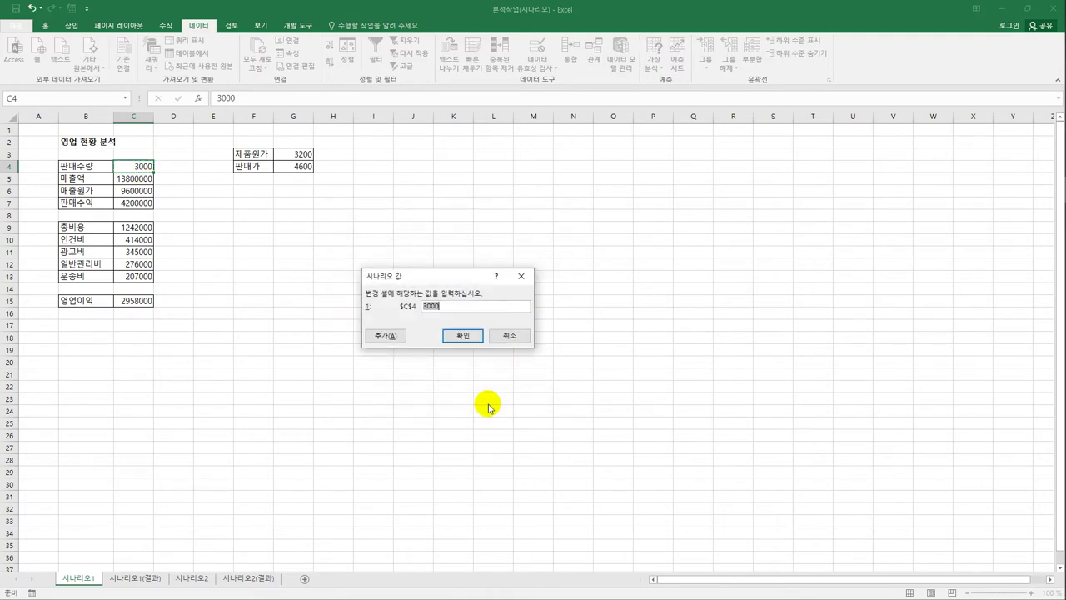
text(4000)
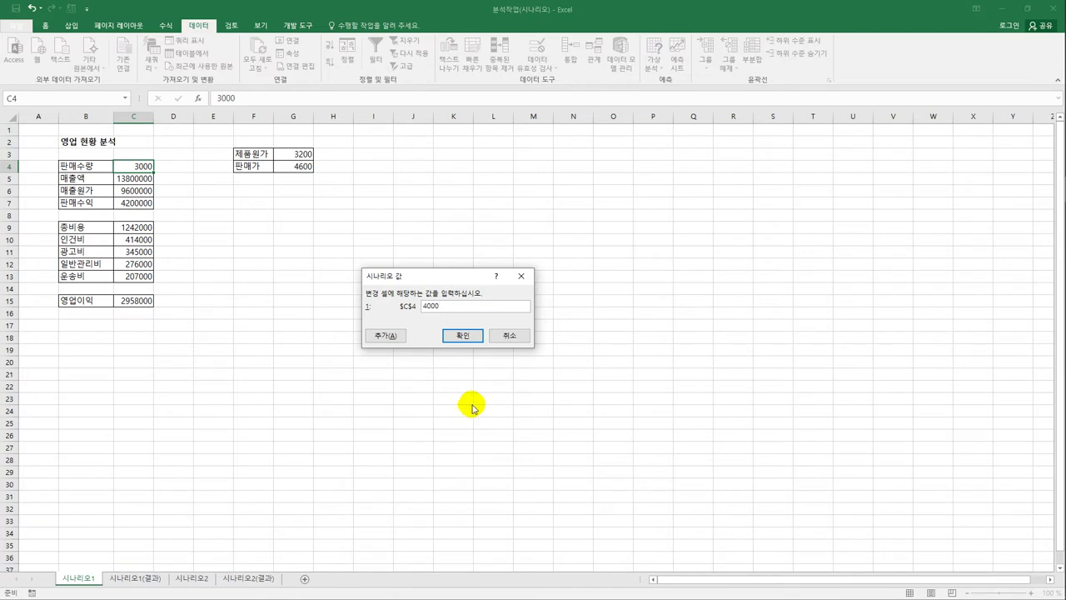
click(457, 338)
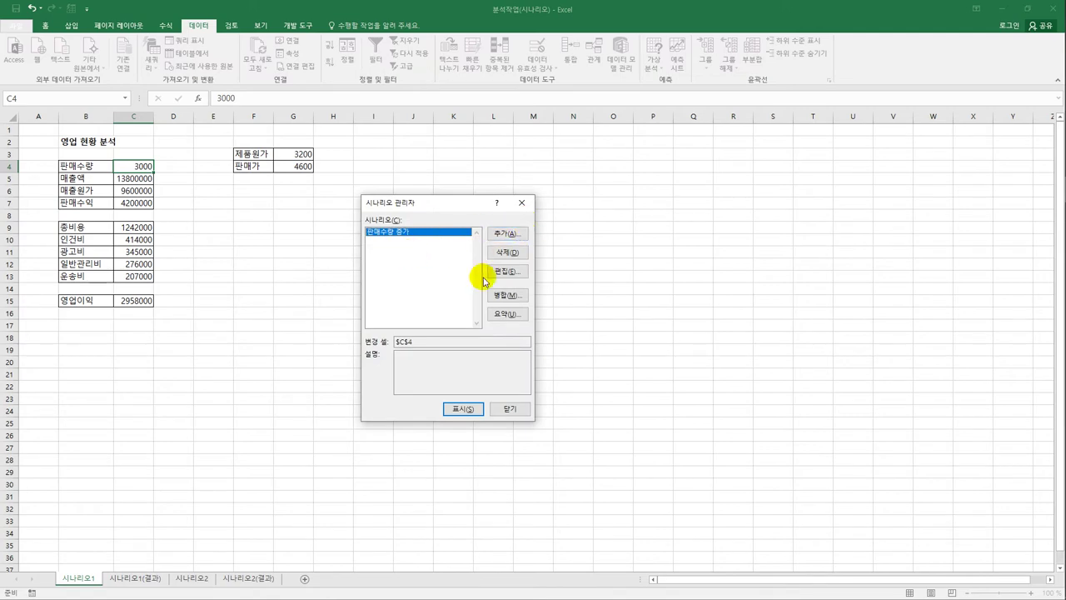
Step: Add a second scenario named 판매수량 감소 for cell C4 with an empty comment and a value of 2000
click(512, 234)
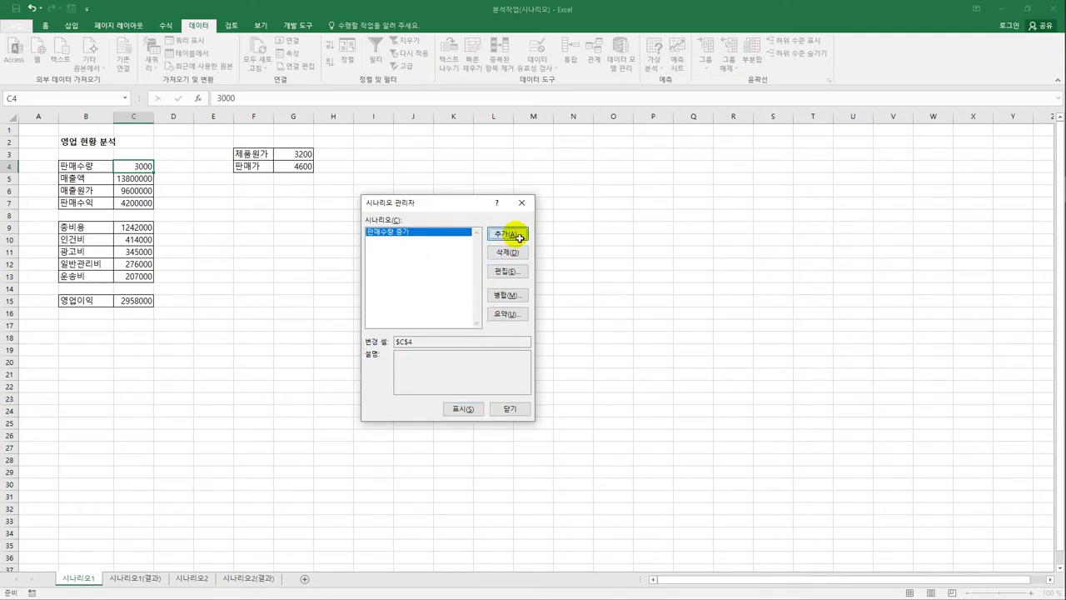
drag(492, 319, 267, 298)
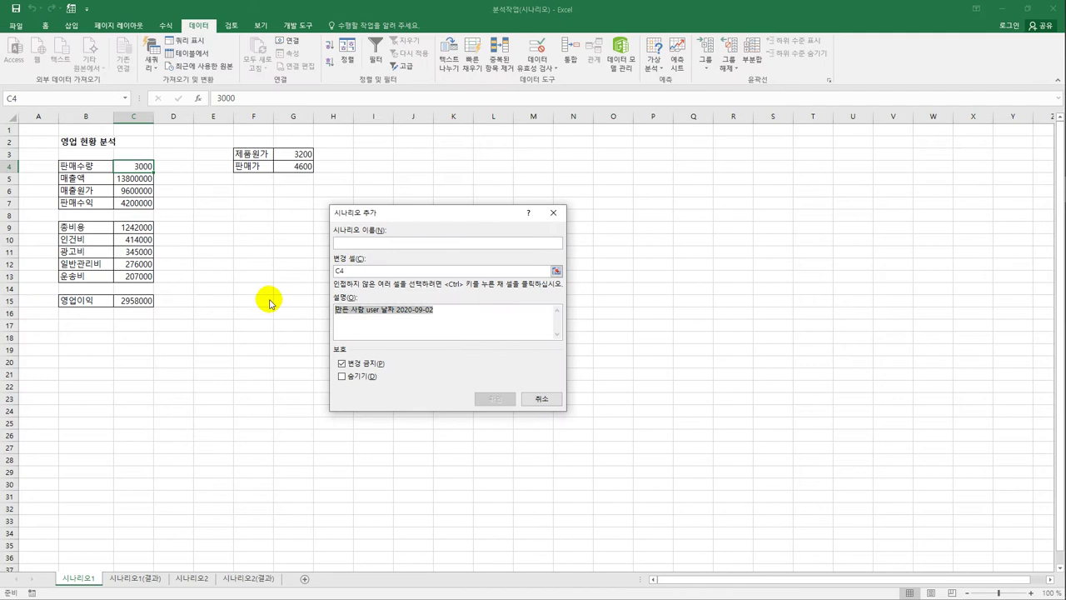
key(Delete)
click(394, 244)
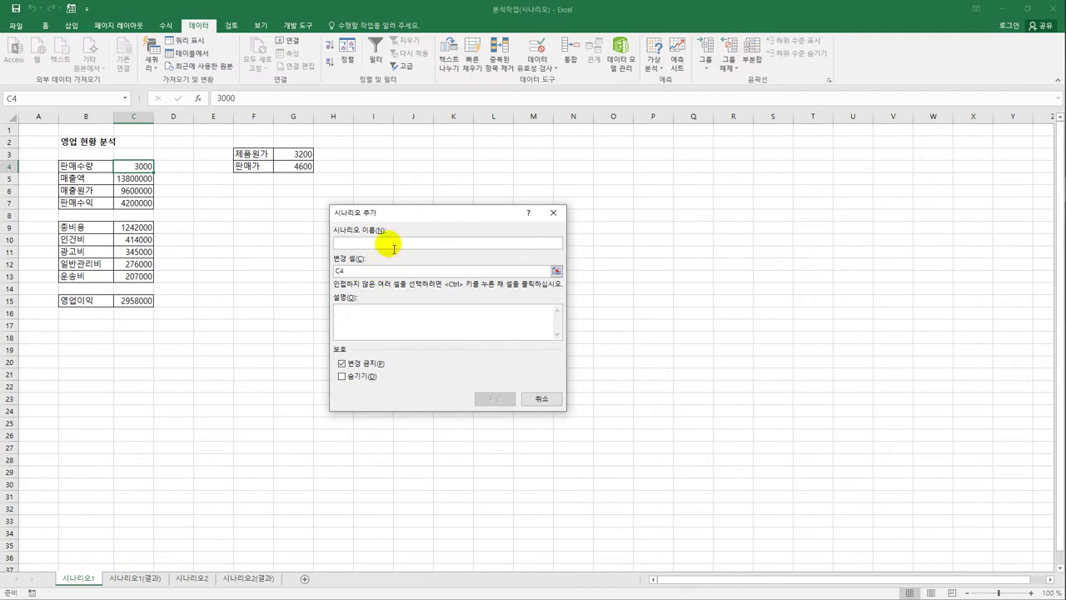
text(판매수량 감소)
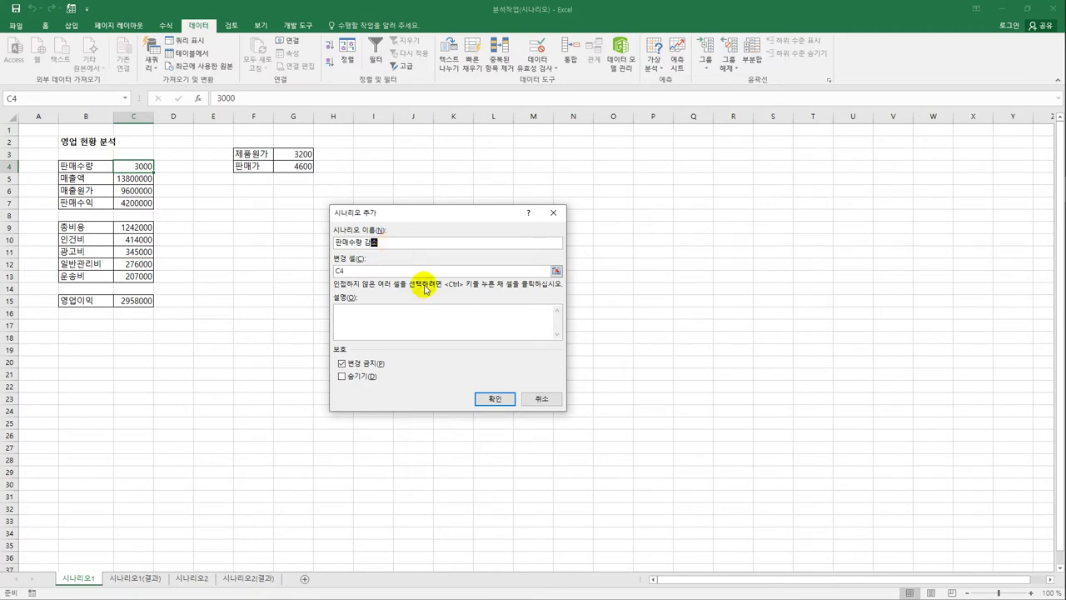
click(486, 400)
click(486, 400)
text(2)
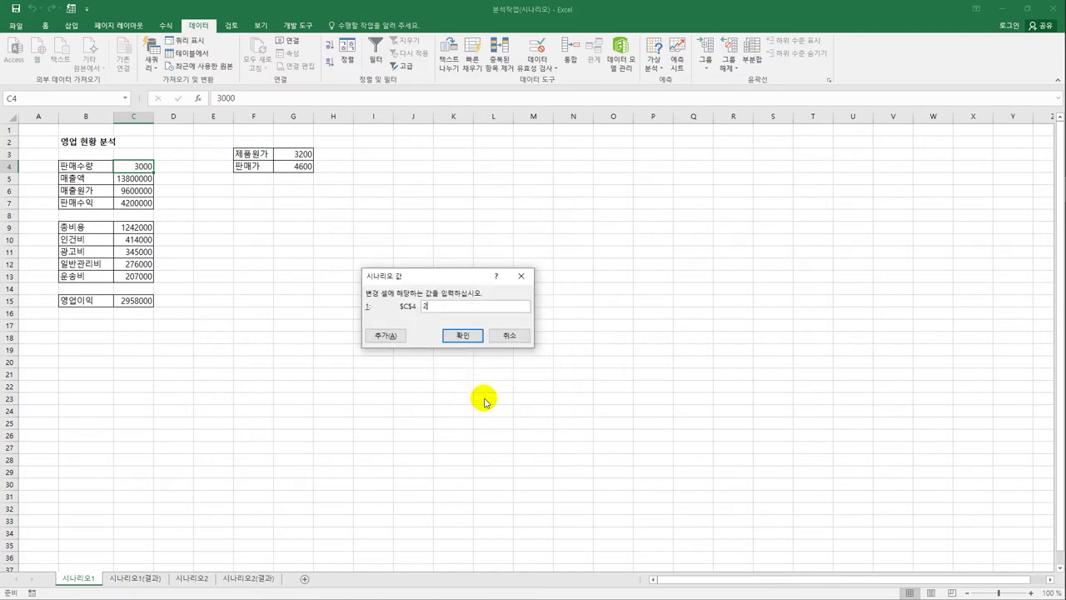
text(000)
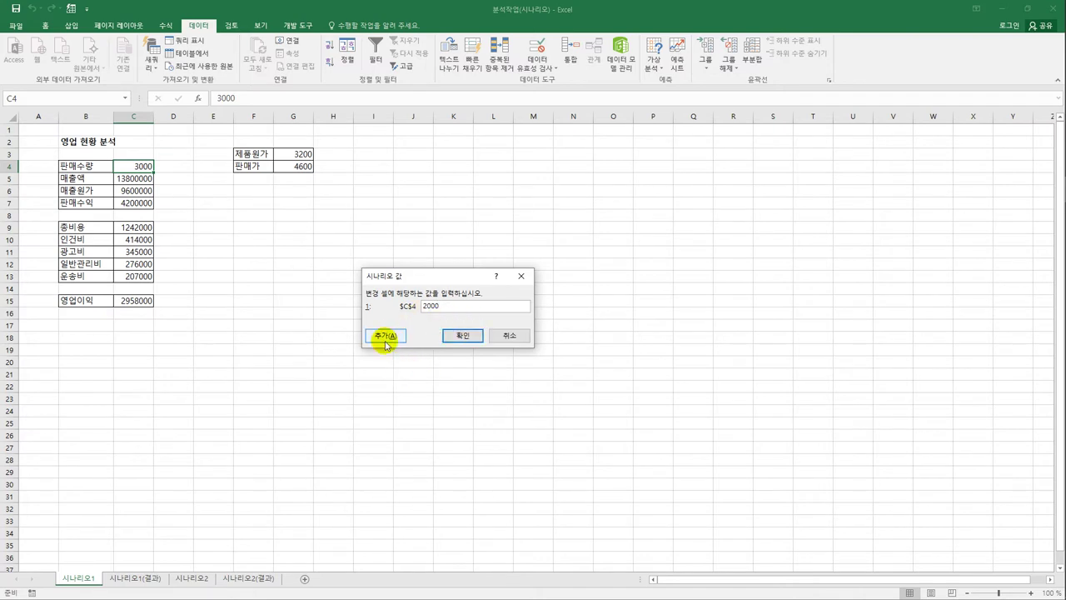
click(457, 335)
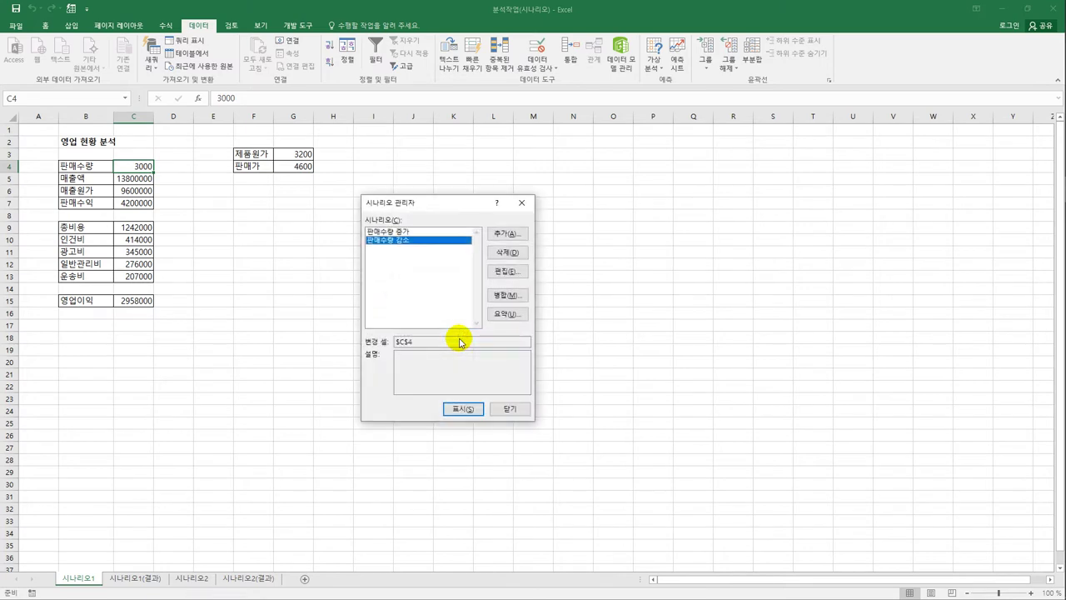
Step: Generate a scenario summary report for both sales quantity scenarios with $C$15 as the result cell
click(428, 232)
click(429, 242)
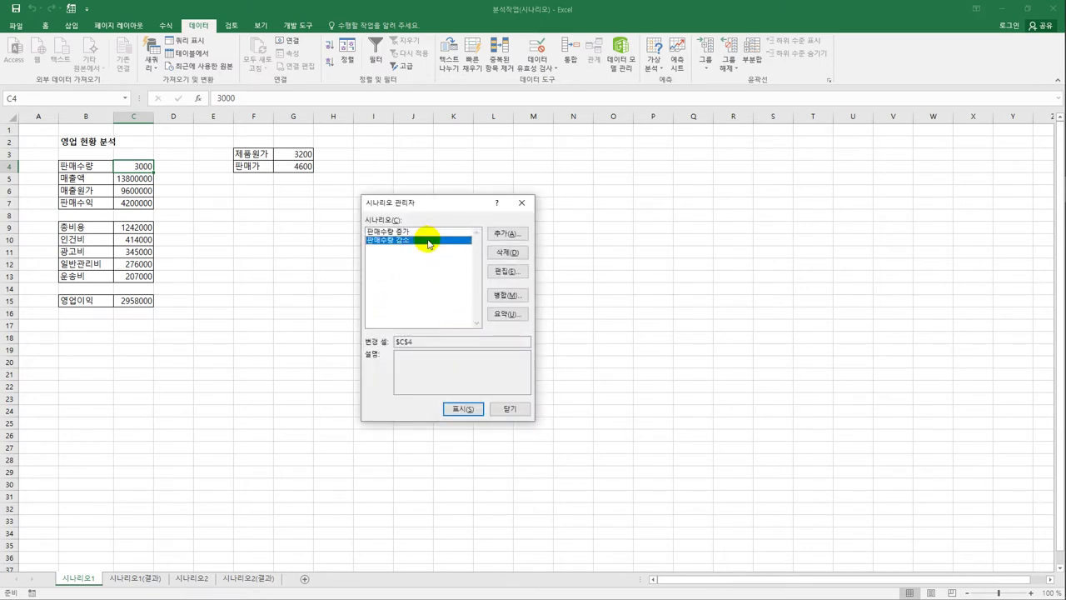
click(506, 316)
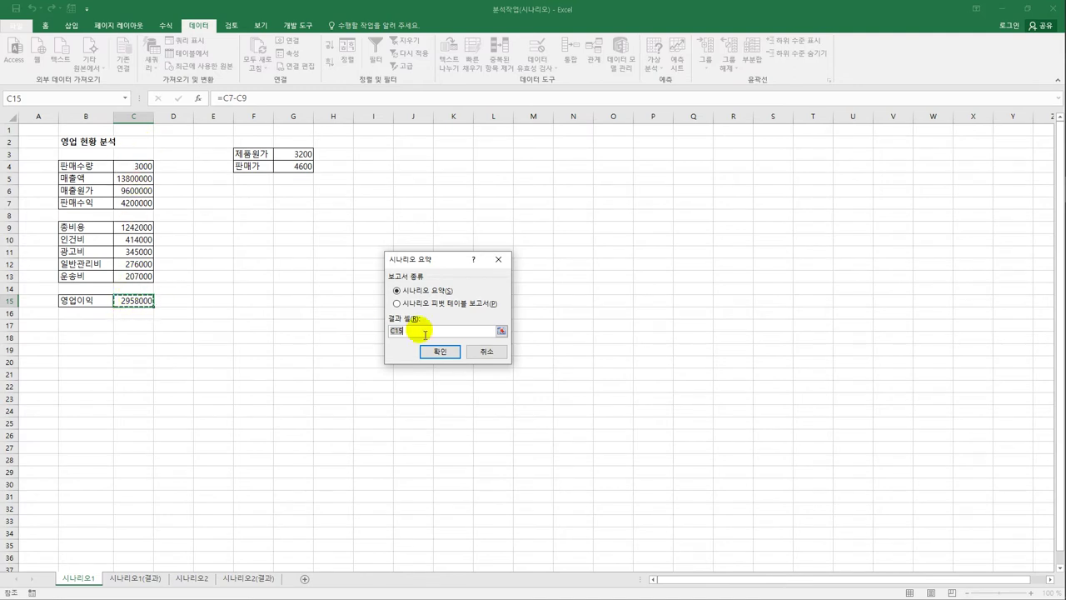
click(135, 300)
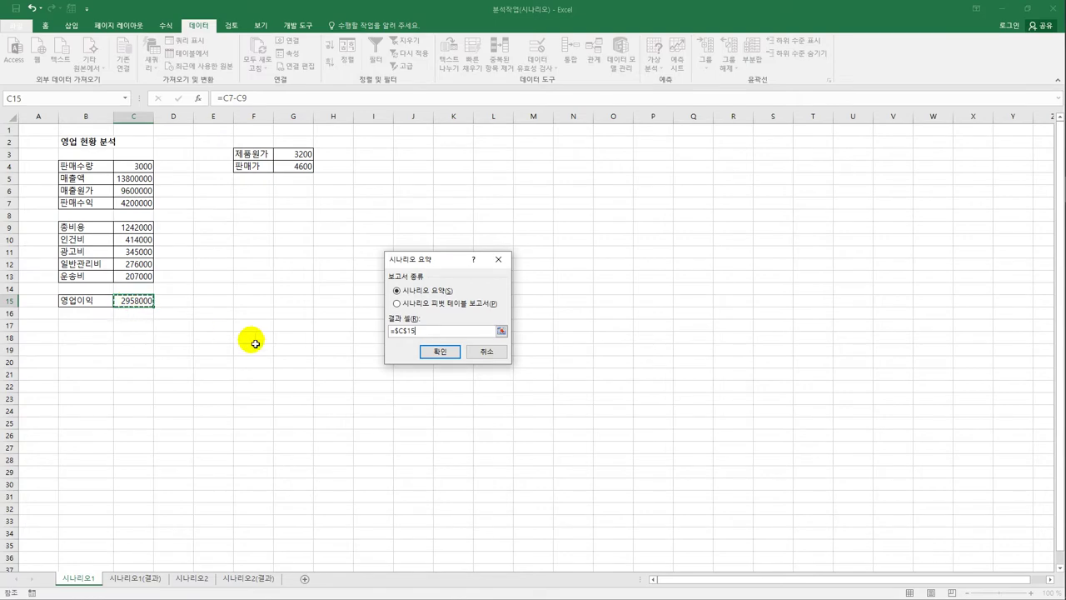
click(450, 353)
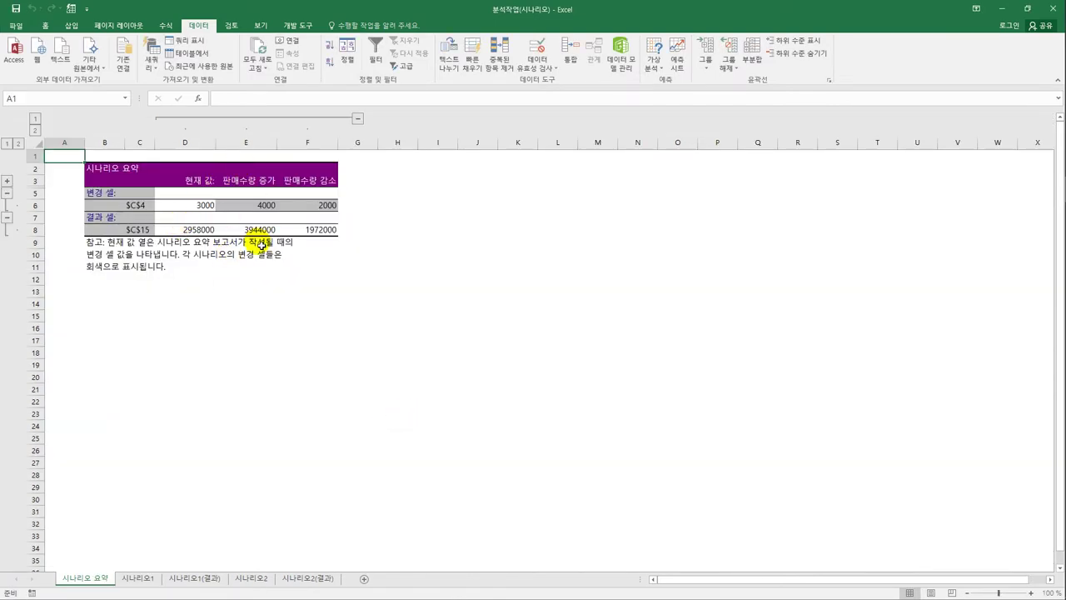
Step: Examine how the changing cell and the result cell are labelled in the scenario summary
click(137, 206)
click(137, 230)
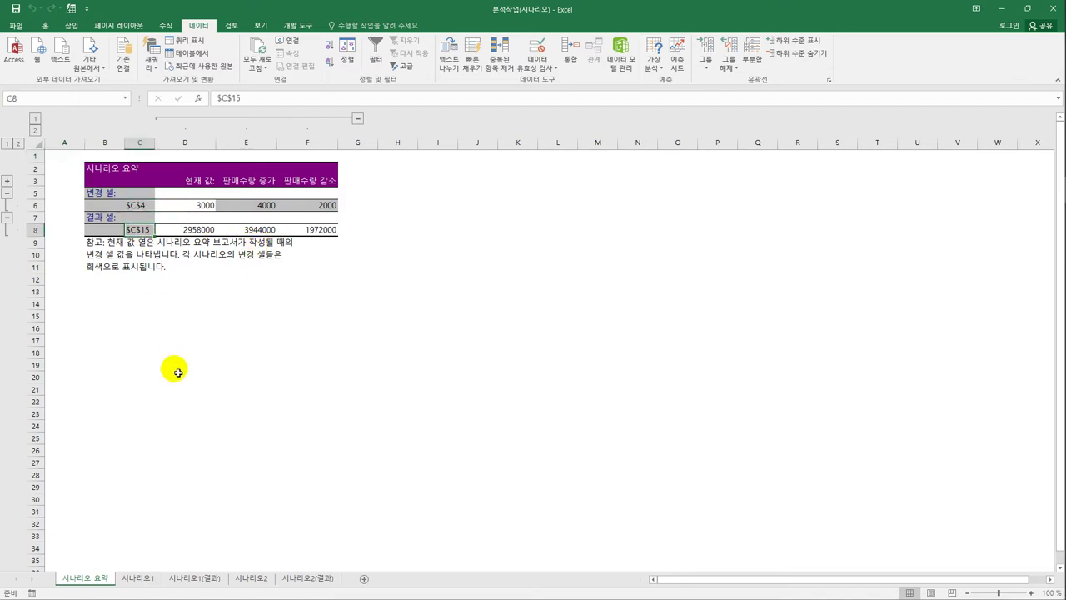
click(141, 205)
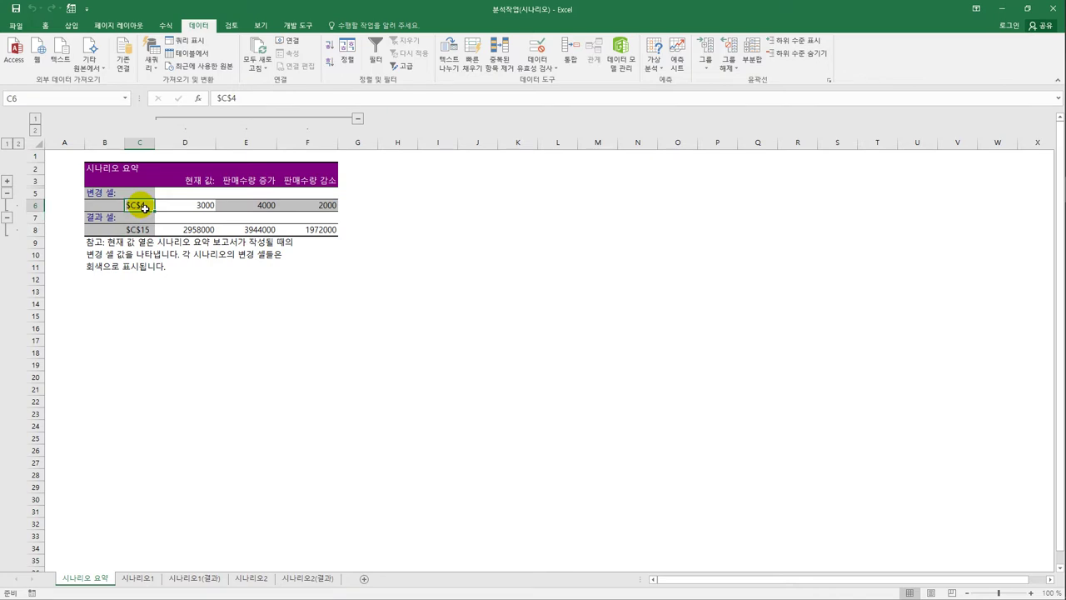
click(140, 230)
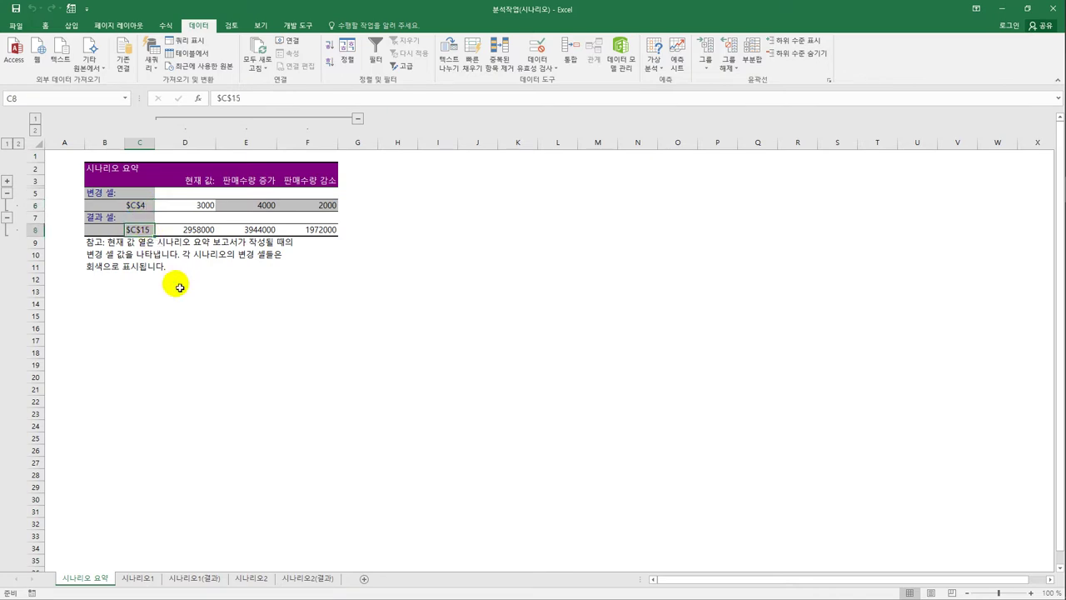
click(137, 206)
click(141, 231)
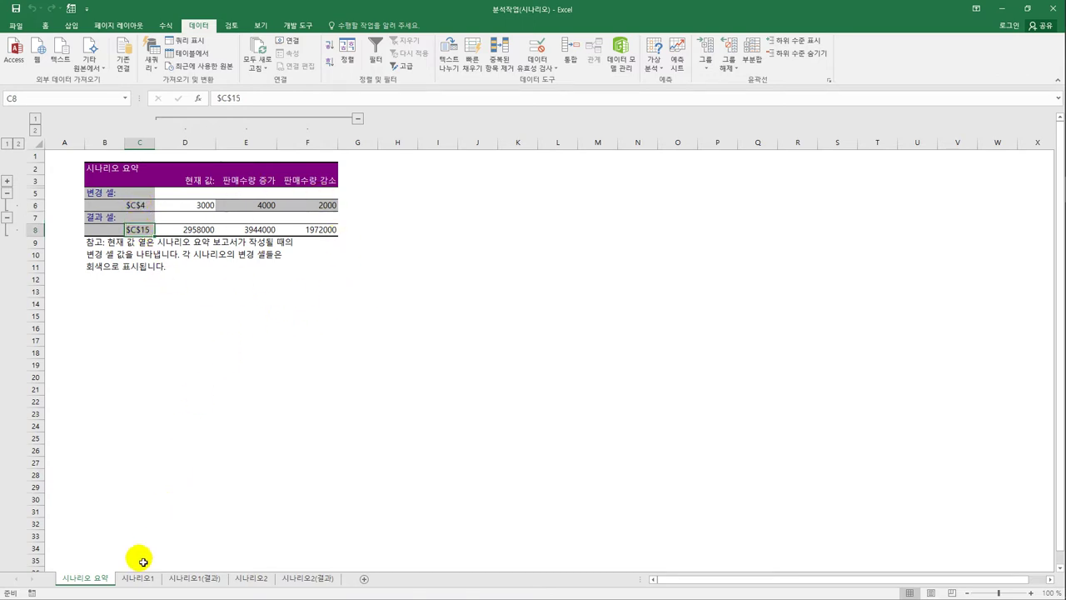
Step: Delete the 시나리오 요약 sheet permanently
right_click(89, 585)
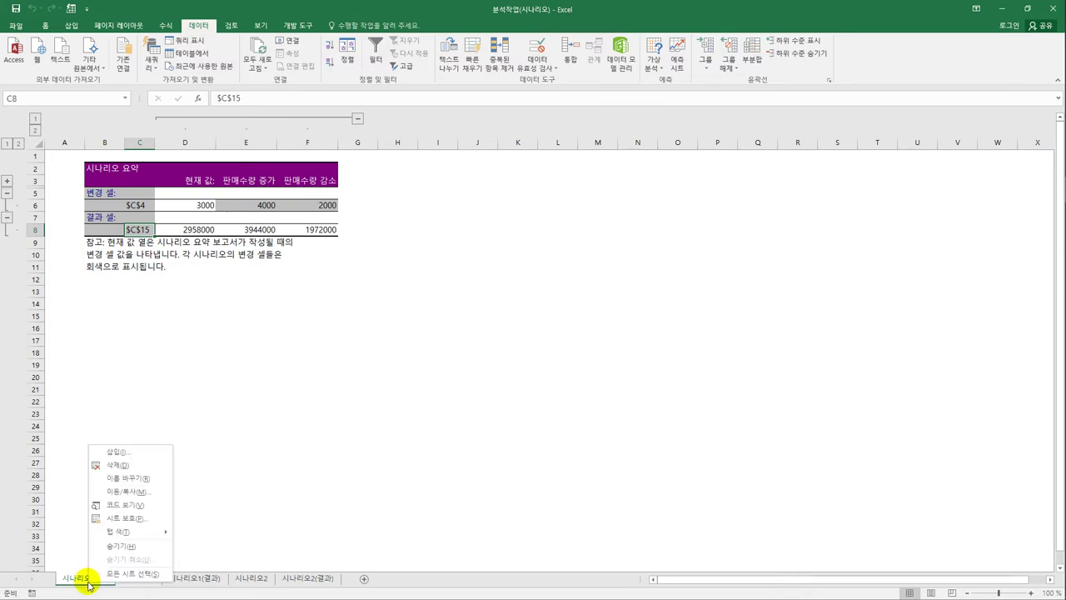
click(112, 464)
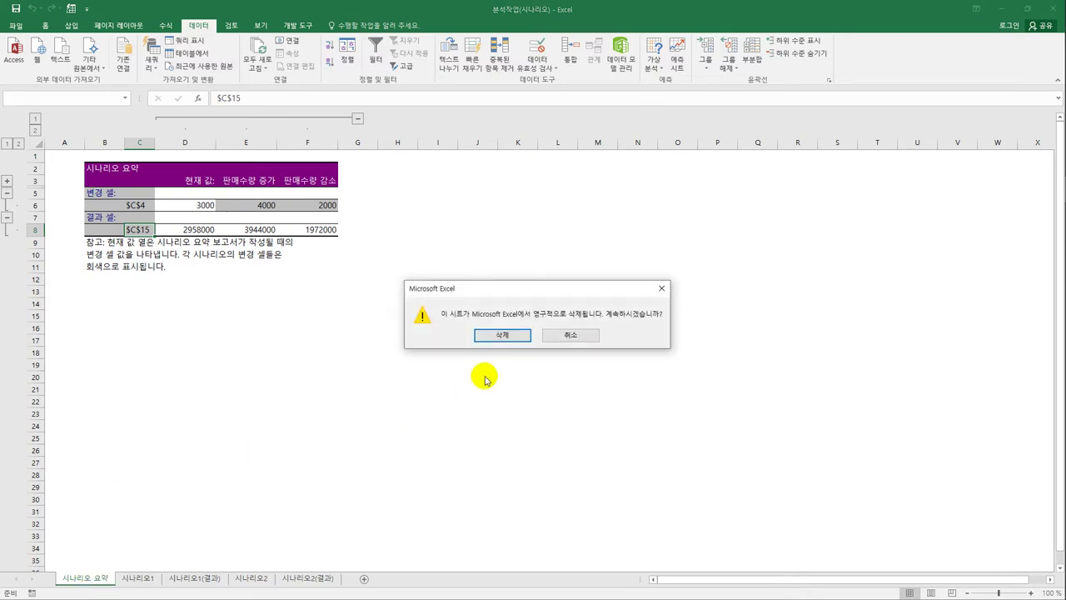
click(518, 334)
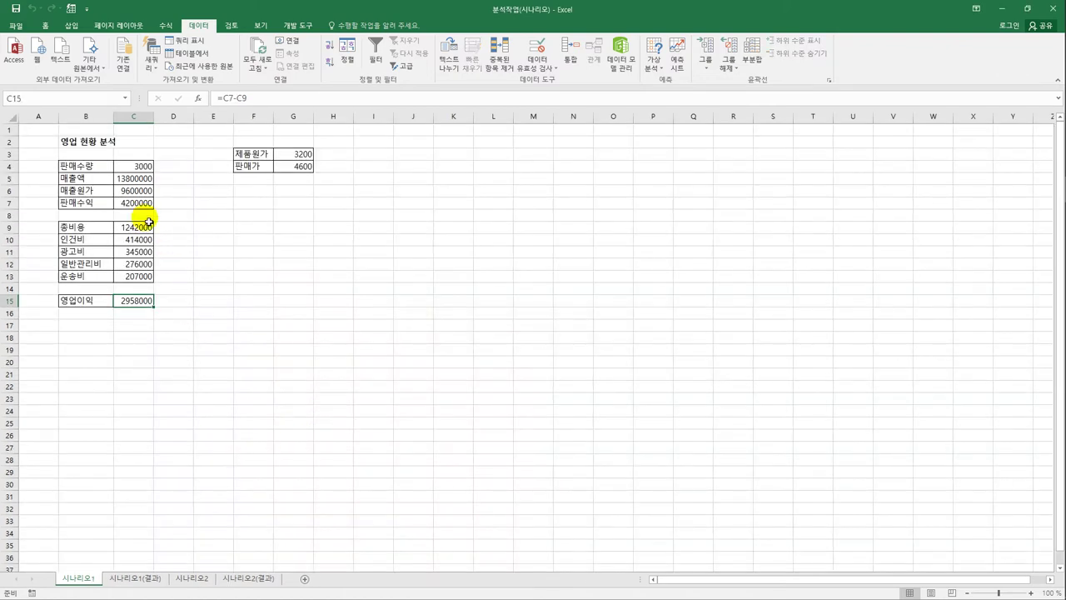
Step: Name the sales quantity cell C4 팜매수량
click(135, 171)
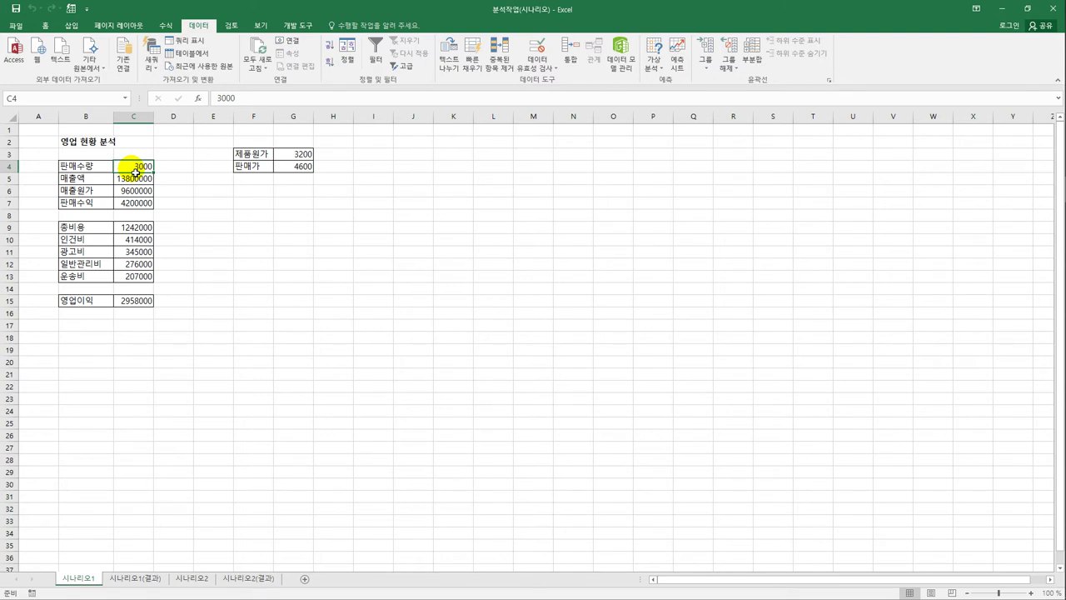
click(56, 102)
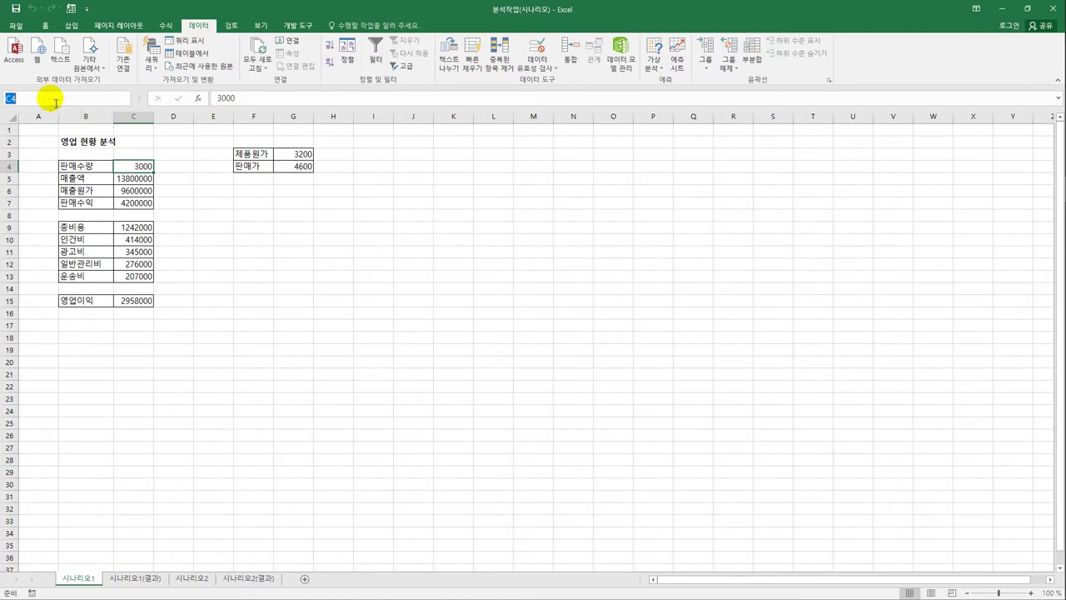
text(판매수량)
key(BackSpace)
key(BackSpace)
key(BackSpace)
key(BackSpace)
text(판매수량)
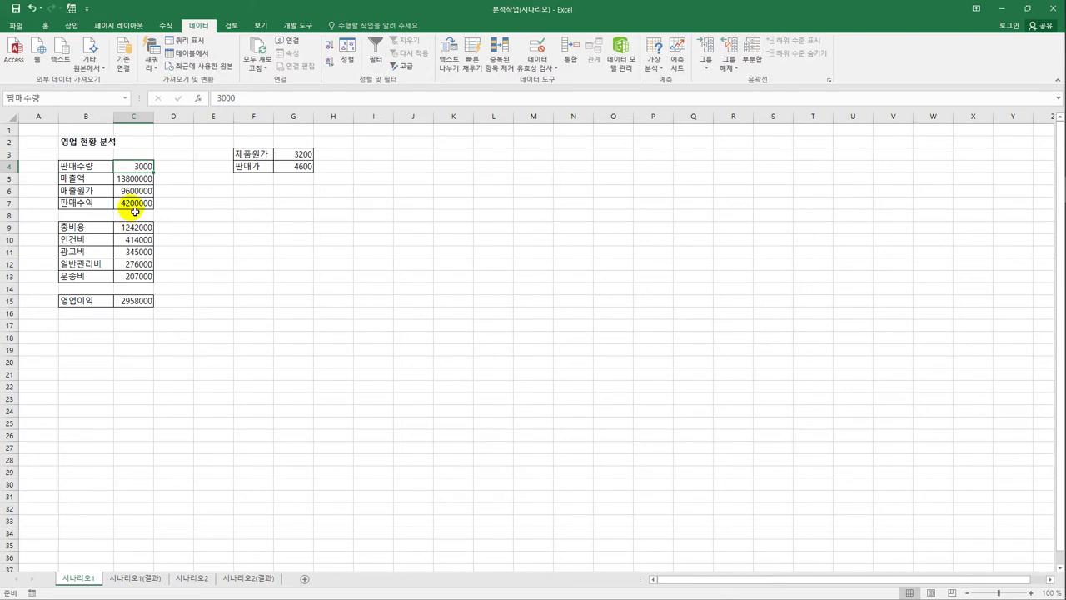
key(Return)
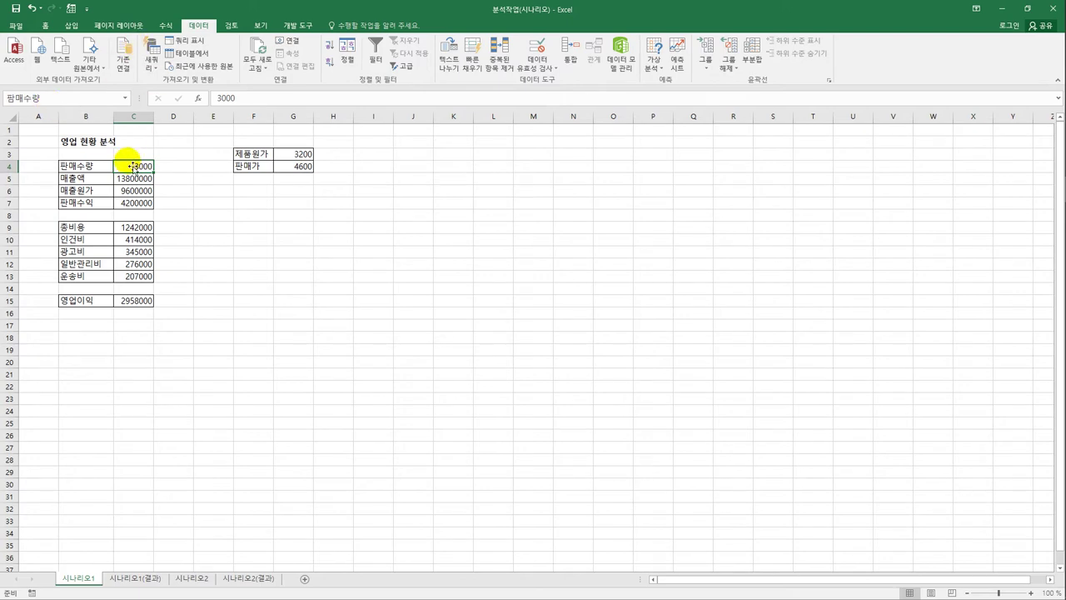
Step: Delete the misspelled defined name 팜매수량 of cell C4 through the Name Manager
click(3, 97)
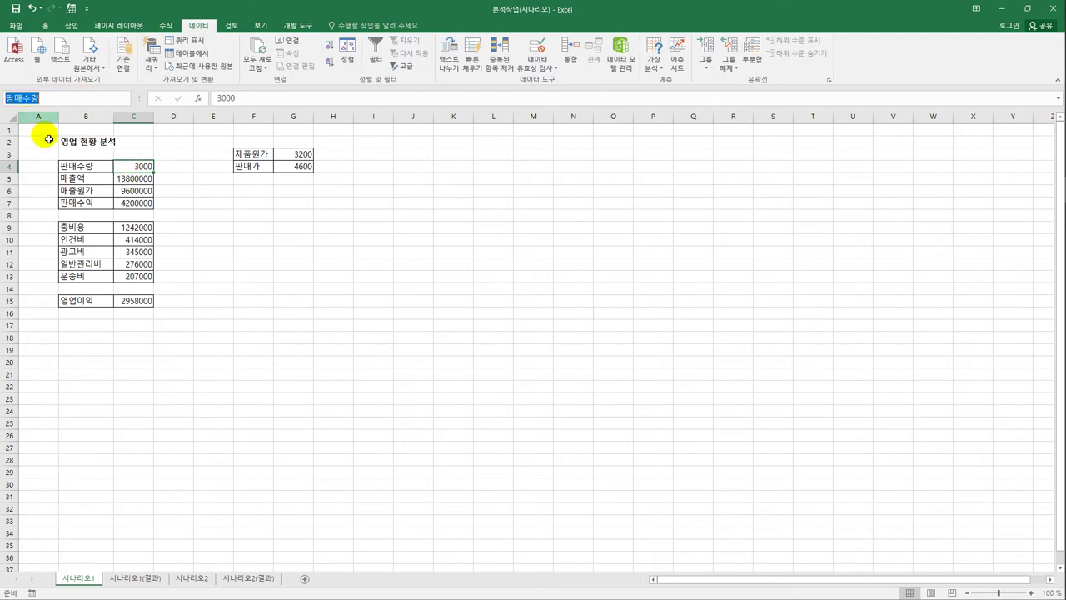
click(207, 214)
click(150, 167)
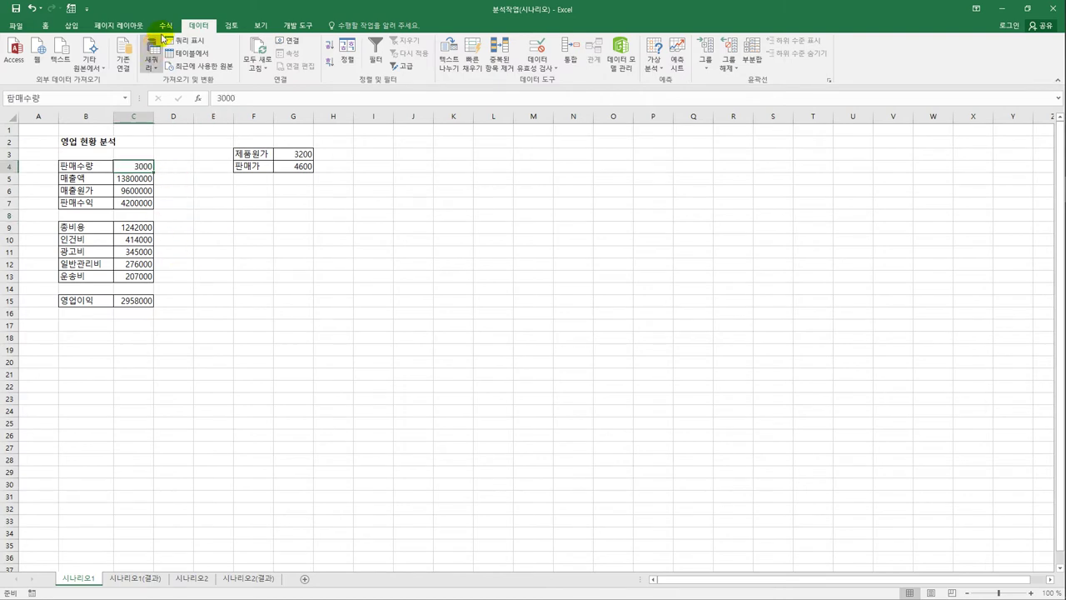
click(163, 25)
click(309, 60)
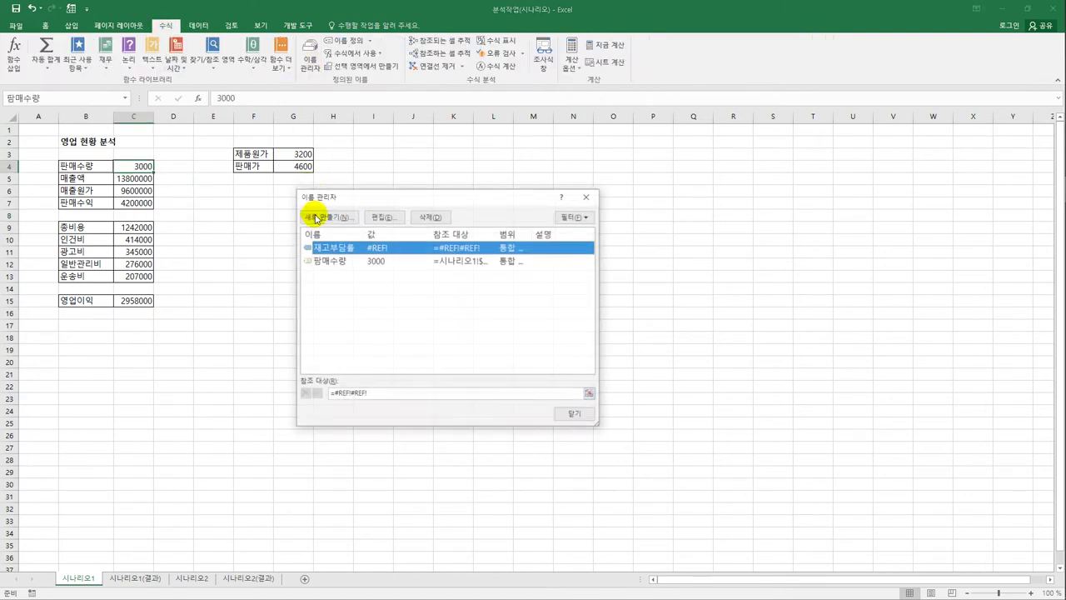
click(320, 265)
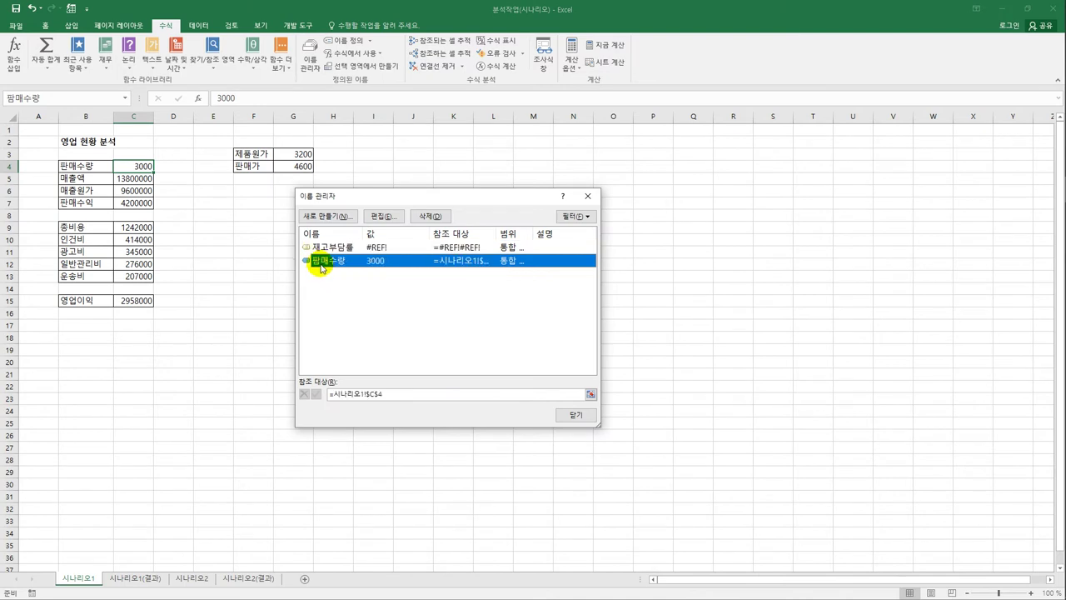
click(430, 216)
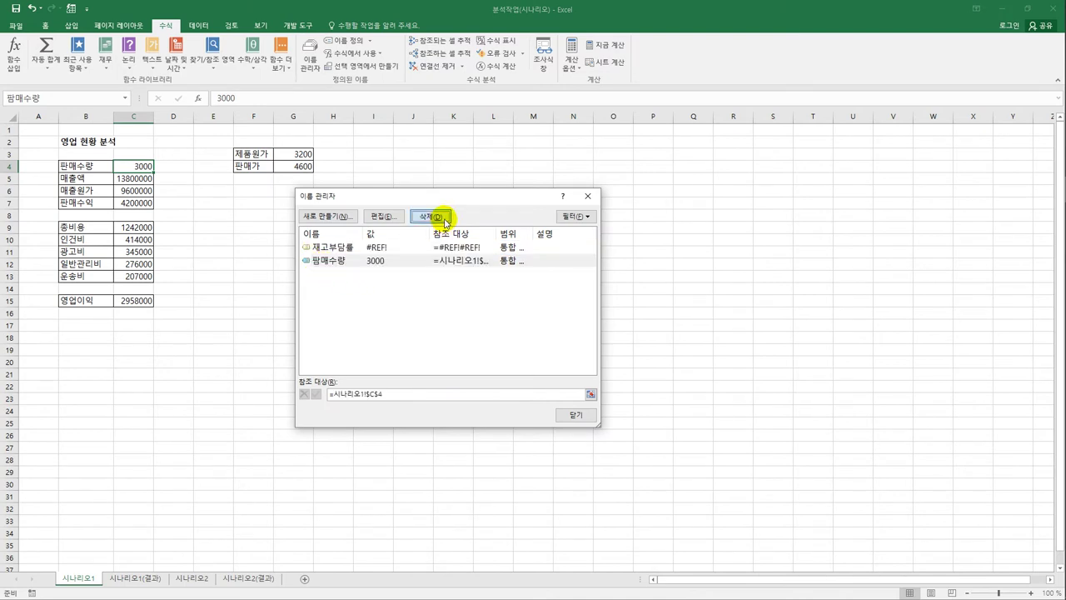
click(504, 335)
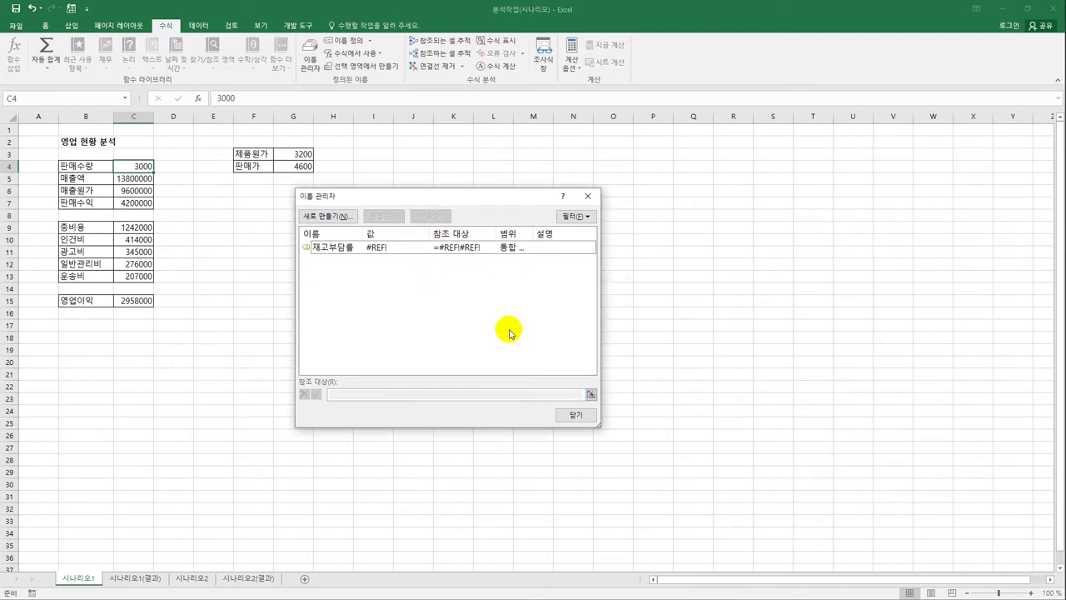
click(577, 416)
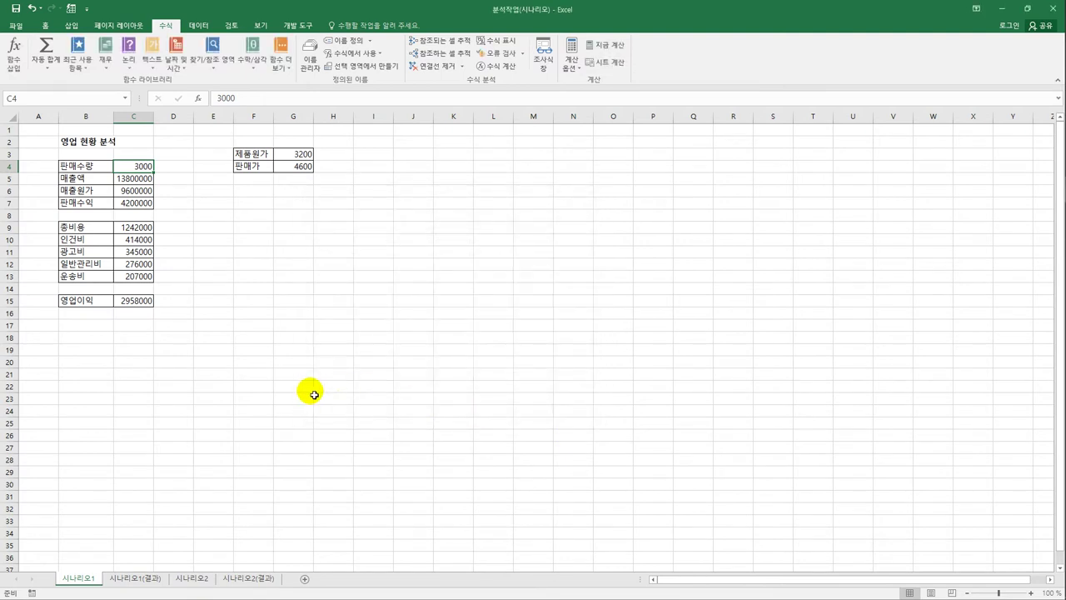
Step: Name cell C4 판매수량 and create the name 영업이익 for C15 from the left-column label of B15:C15
click(47, 100)
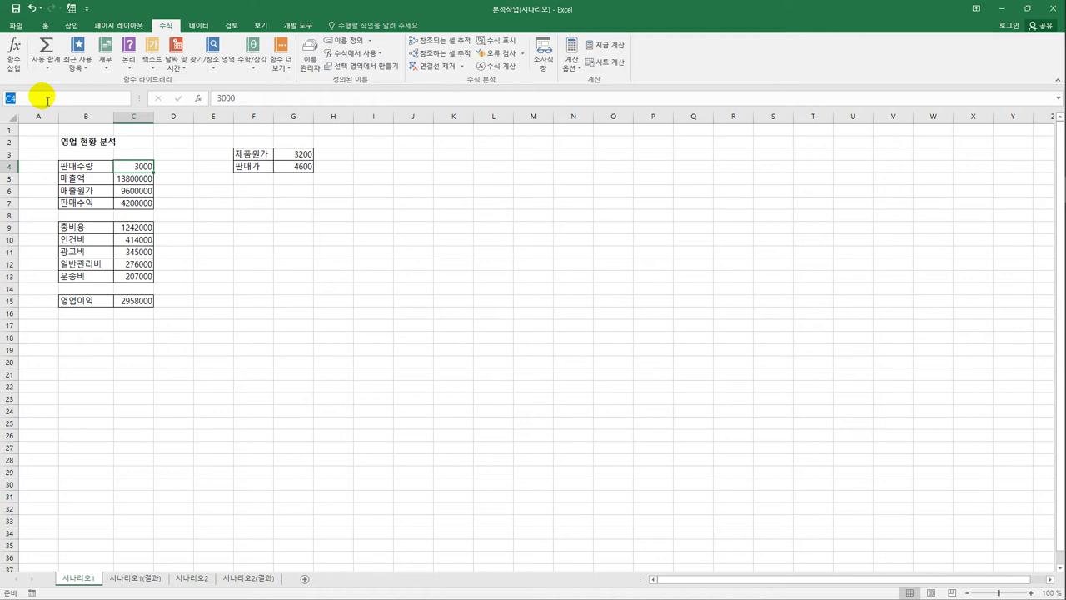
text(판매수량)
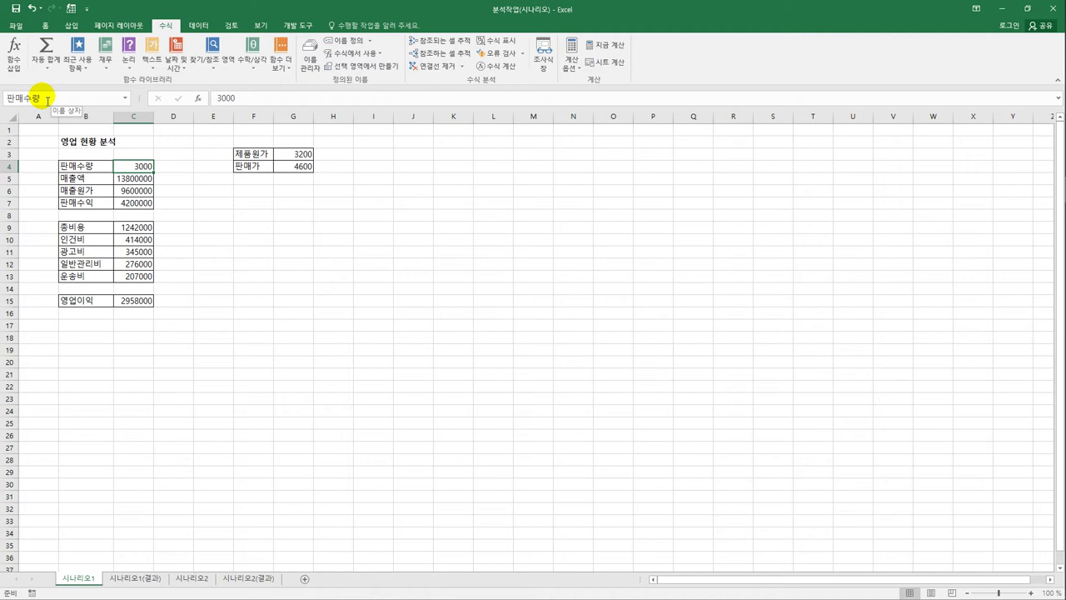
click(102, 305)
drag(102, 305, 125, 300)
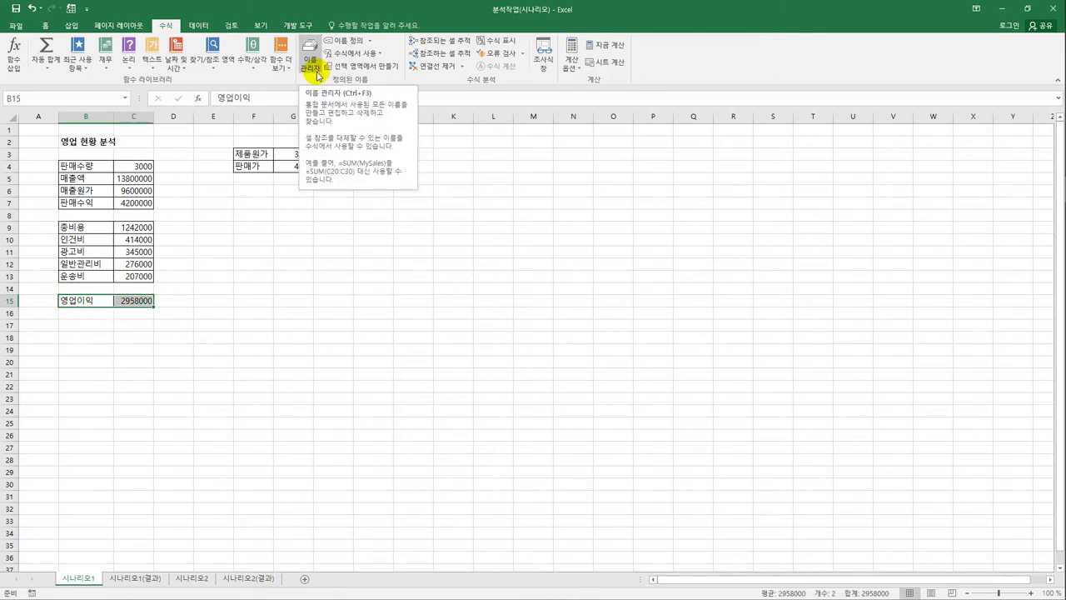
click(342, 66)
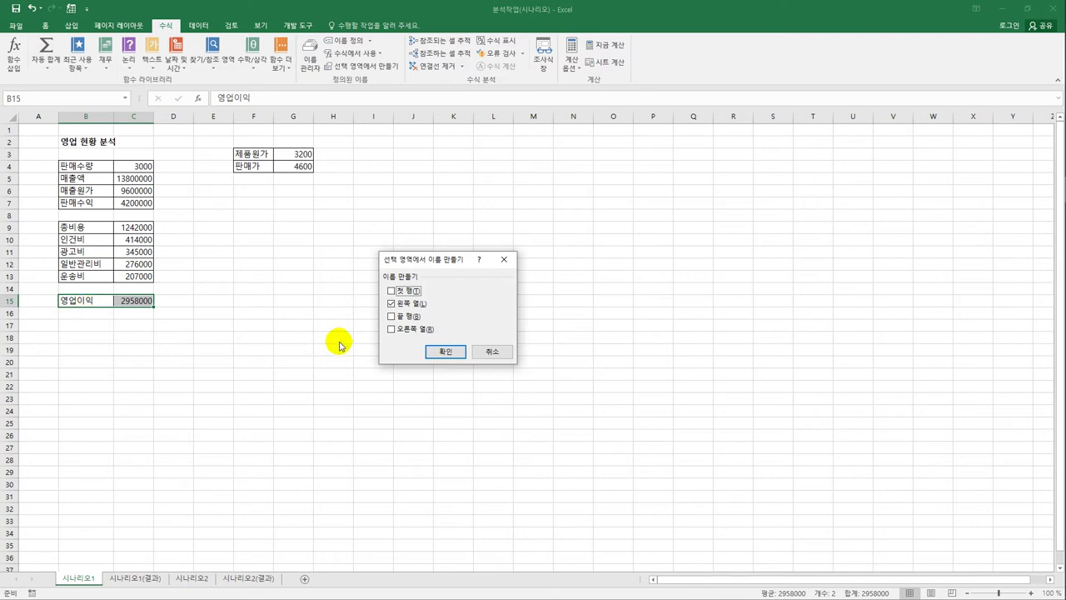
click(448, 351)
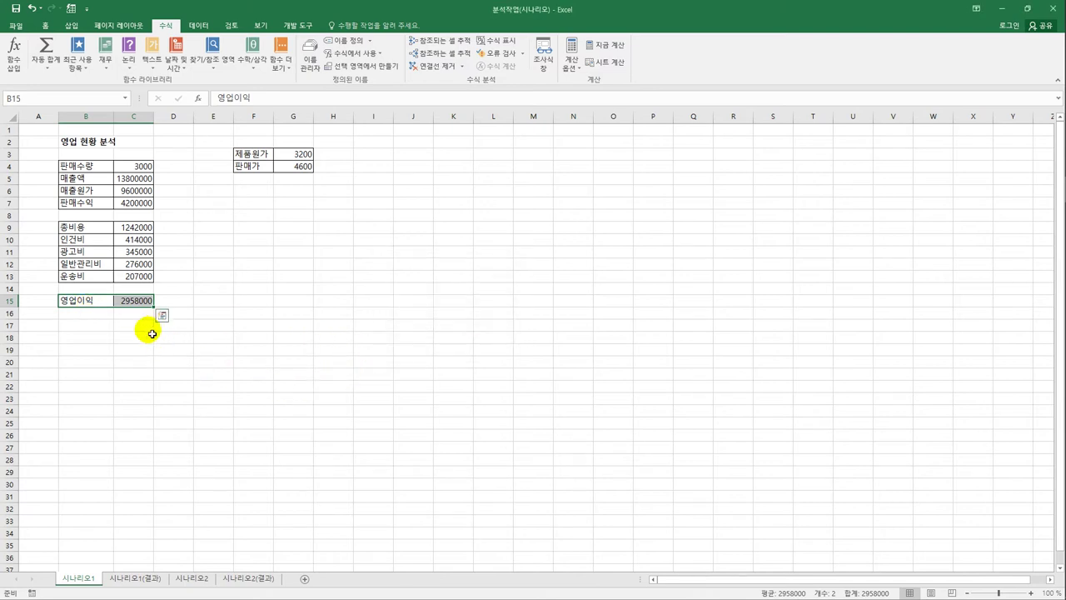
click(134, 303)
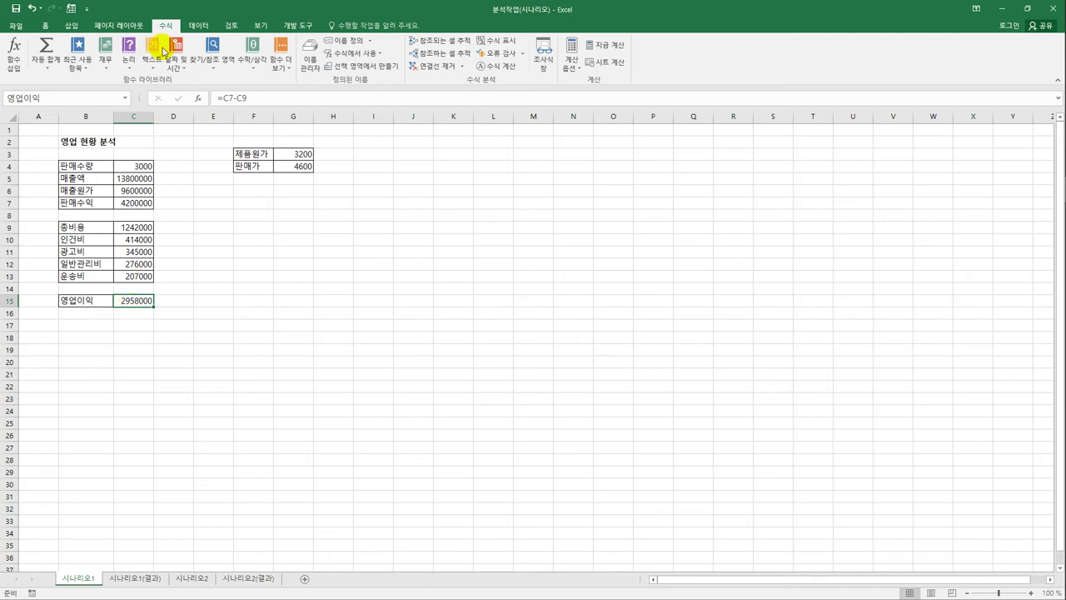
Step: Review the changing cell and settings of the 판매수량 증가 scenario in the Scenario Manager without editing them
click(193, 27)
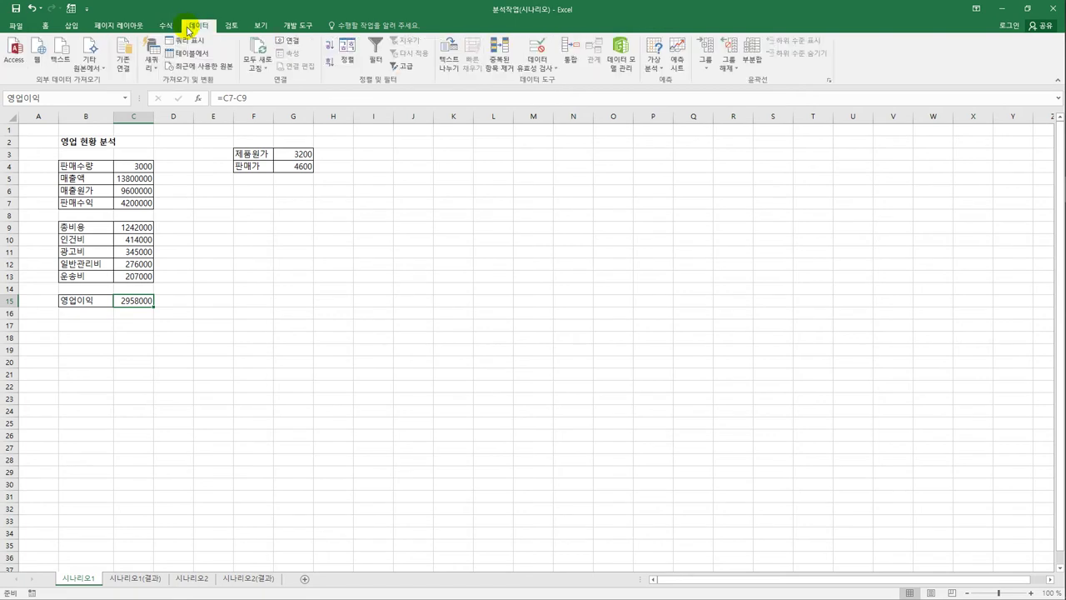
click(655, 67)
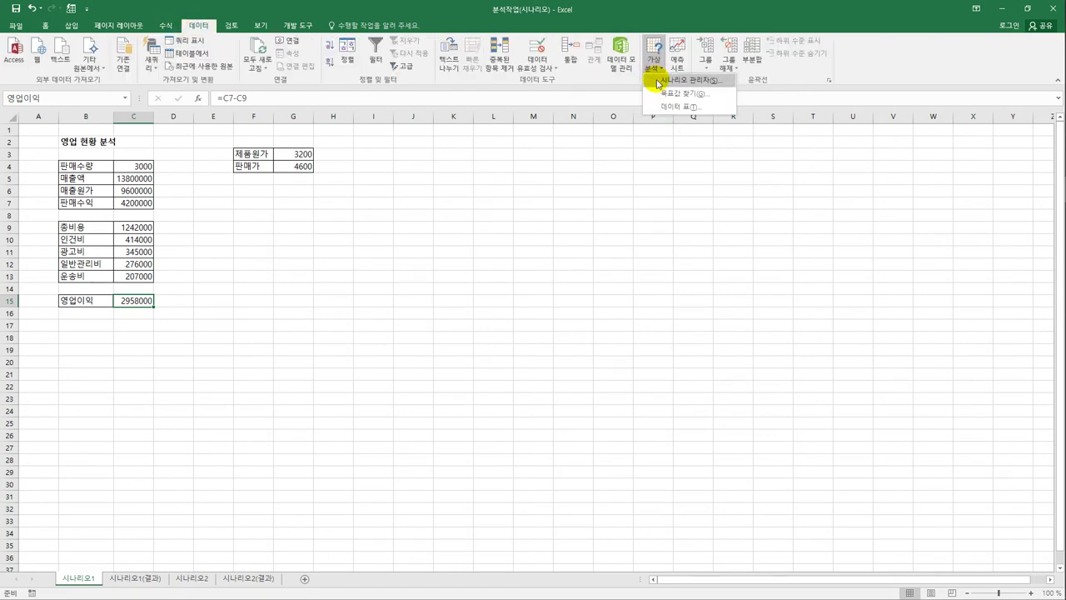
click(659, 81)
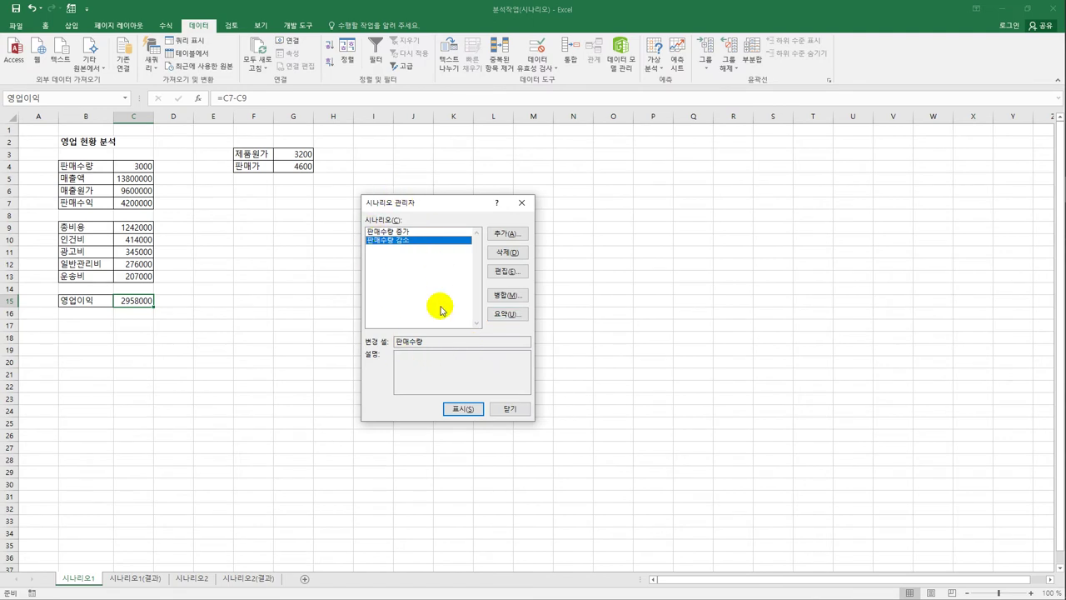
click(403, 232)
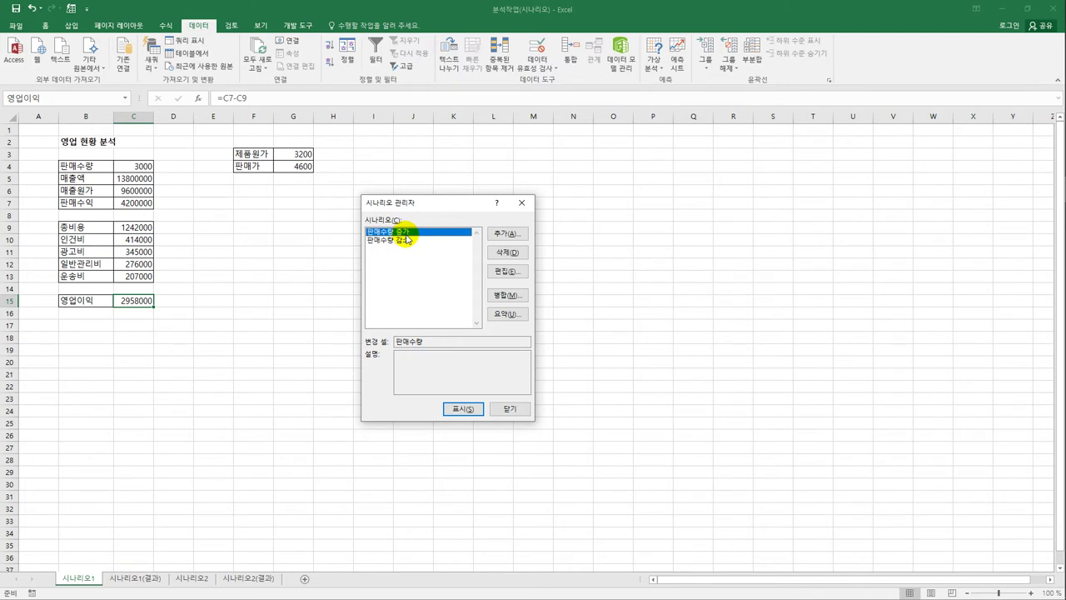
click(505, 271)
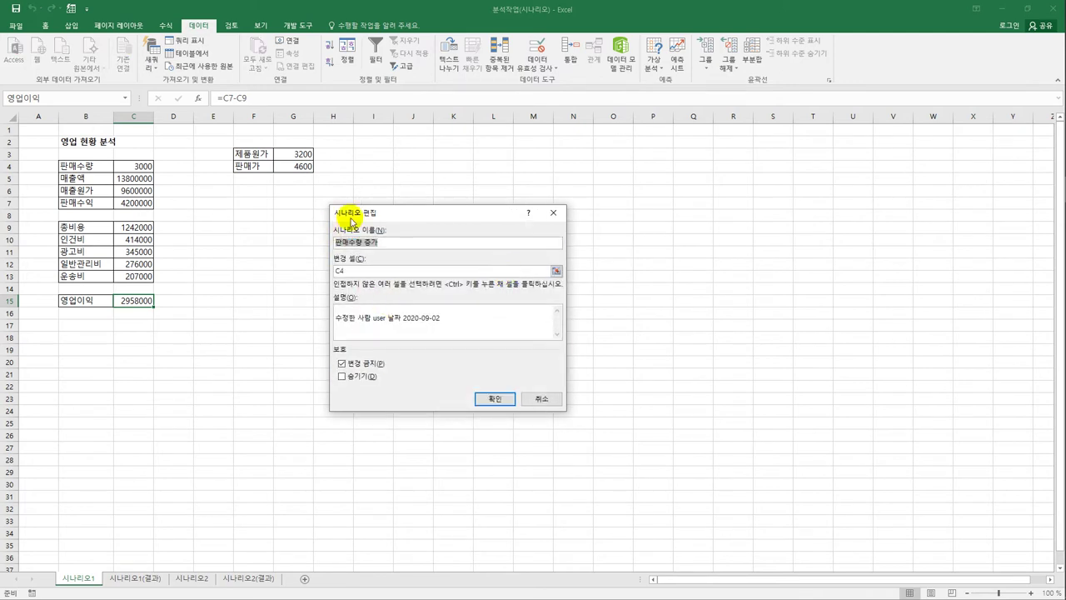
click(537, 399)
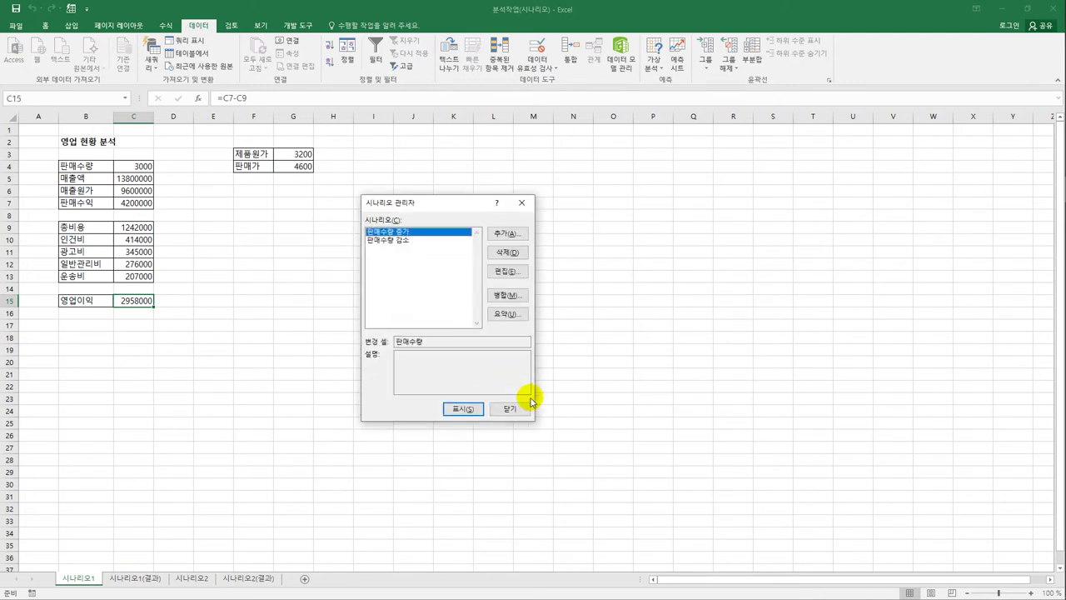
Step: Create a scenario summary report with C15 as the result cell and compare it with the 시나리오1(결과) sheet
click(504, 315)
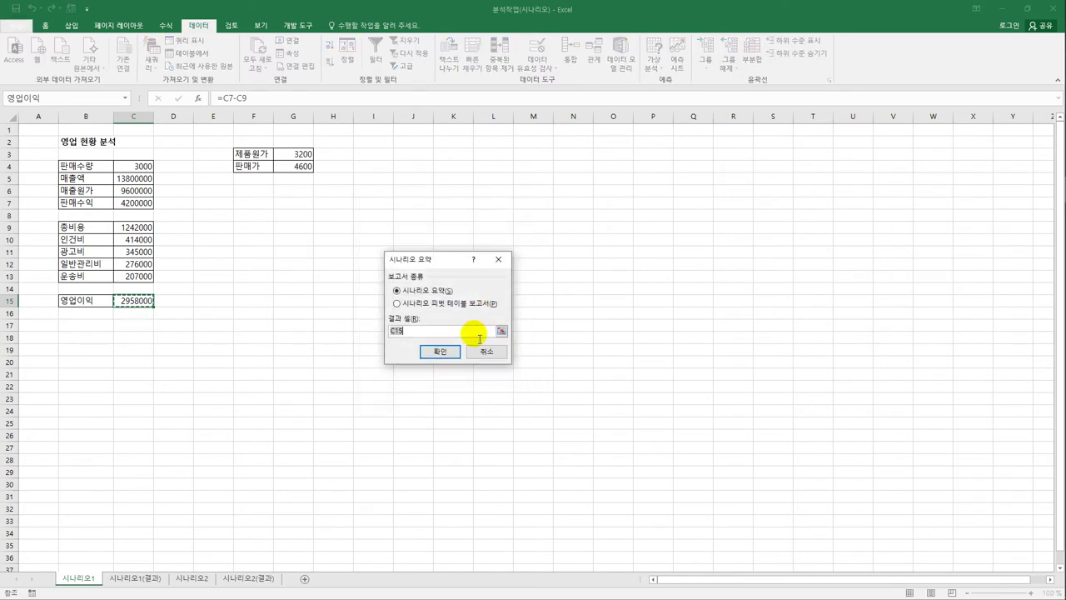
click(431, 358)
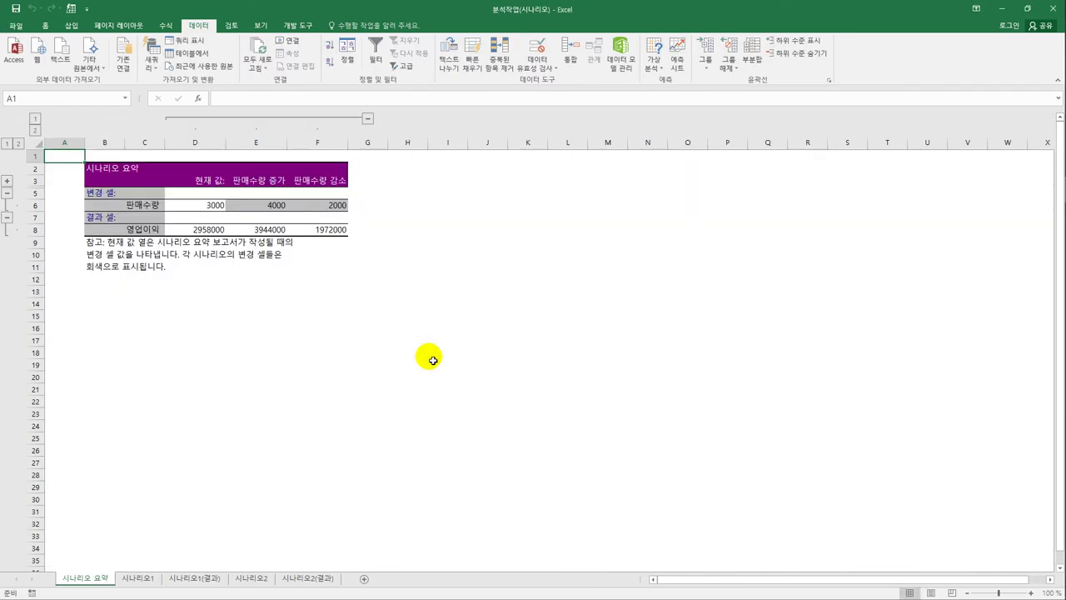
click(135, 203)
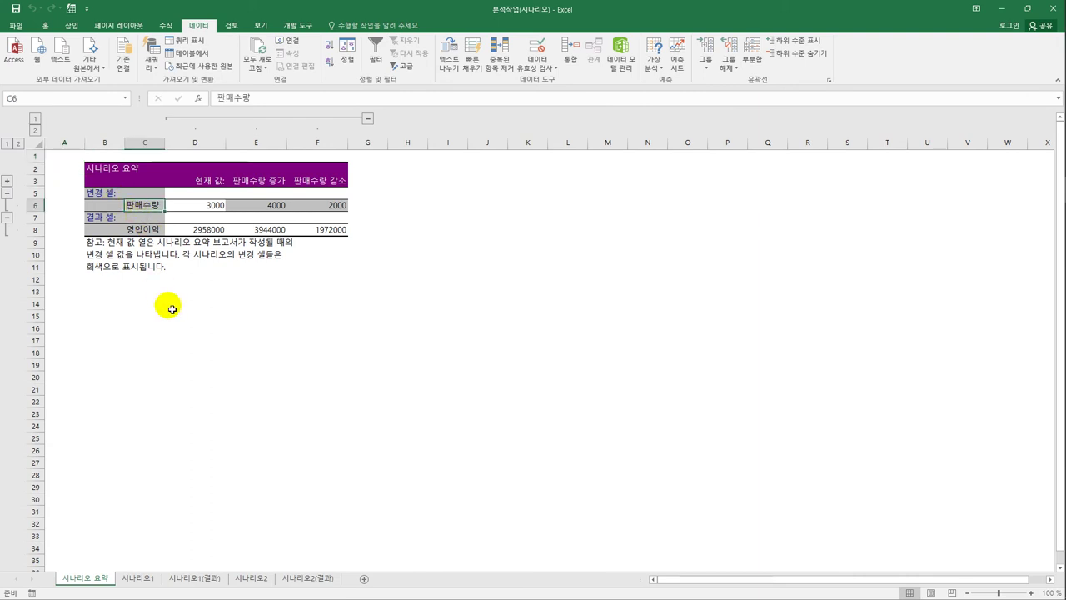
click(143, 231)
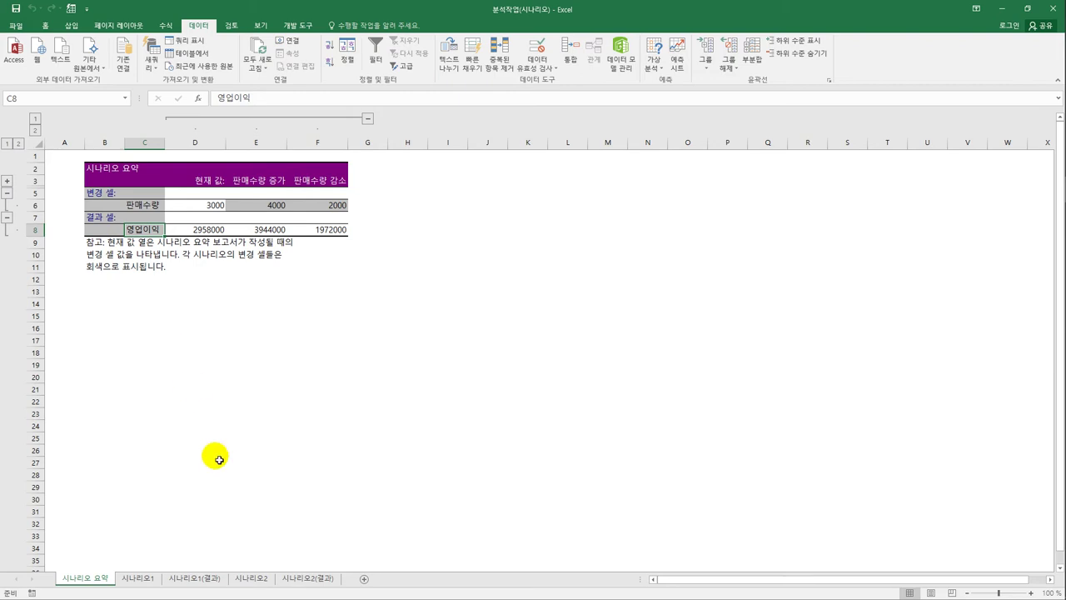
click(214, 579)
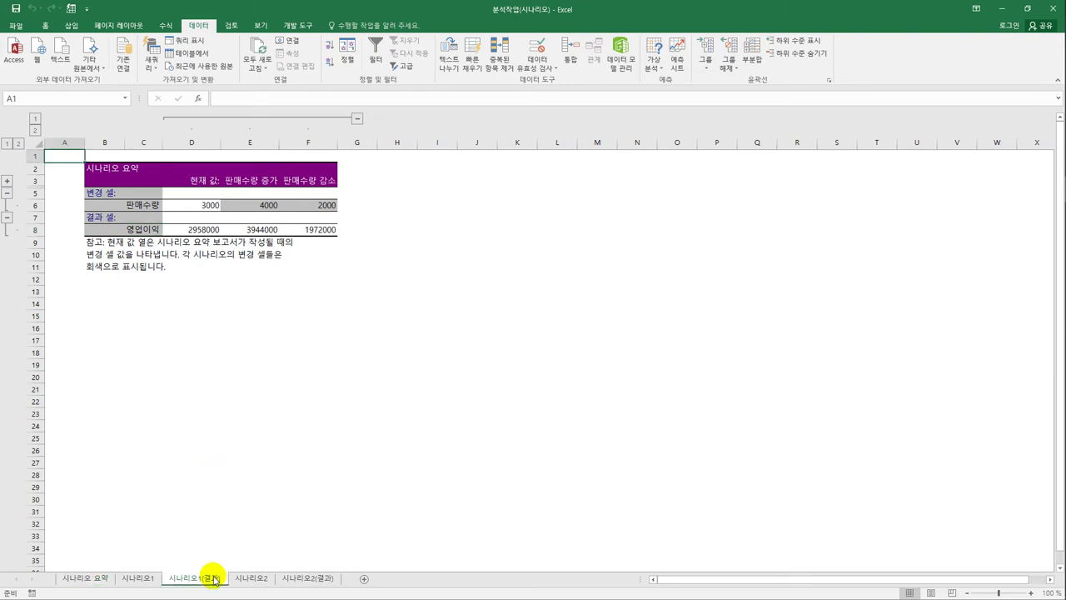
Step: On the 시나리오2 sheet, name the tax rate cell B18 세율
click(268, 578)
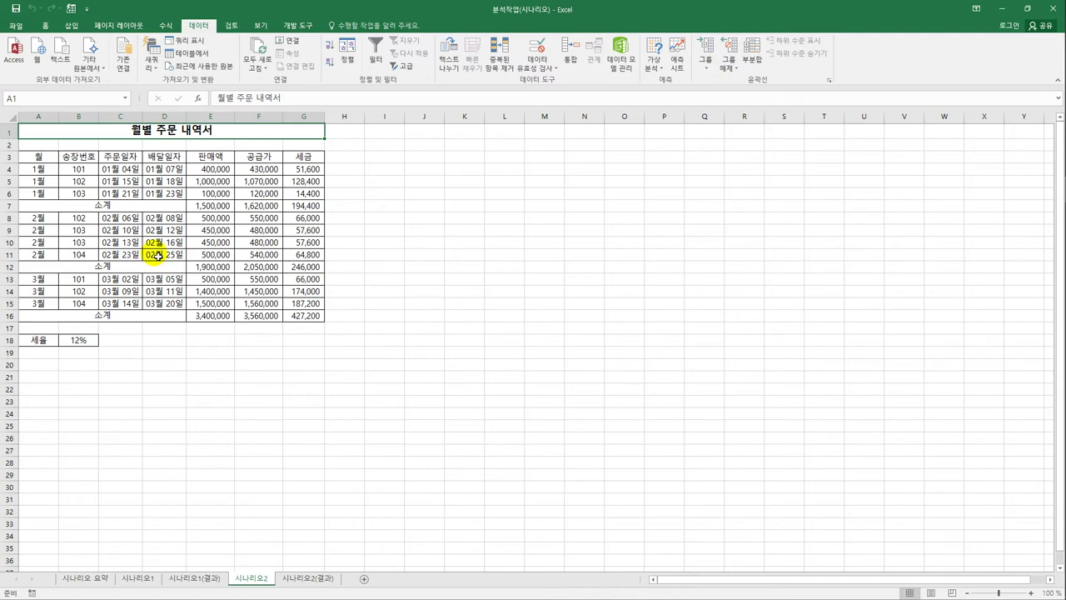
click(85, 344)
click(64, 100)
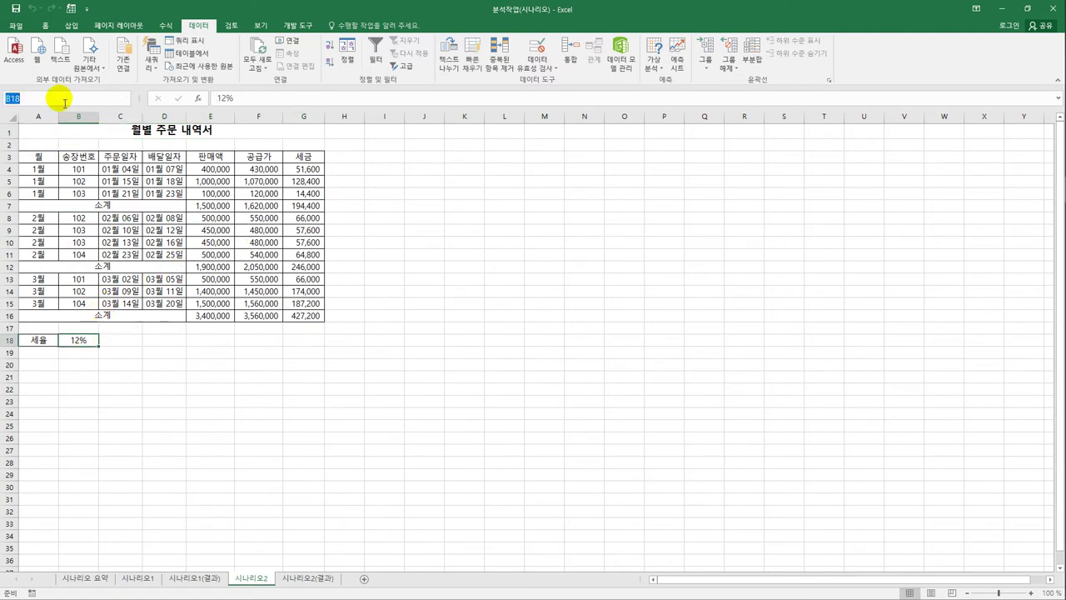
text(ㅅ)
text(율)
key(Return)
Step: Name the January tax subtotal cell G7 소계1월
click(301, 207)
click(37, 100)
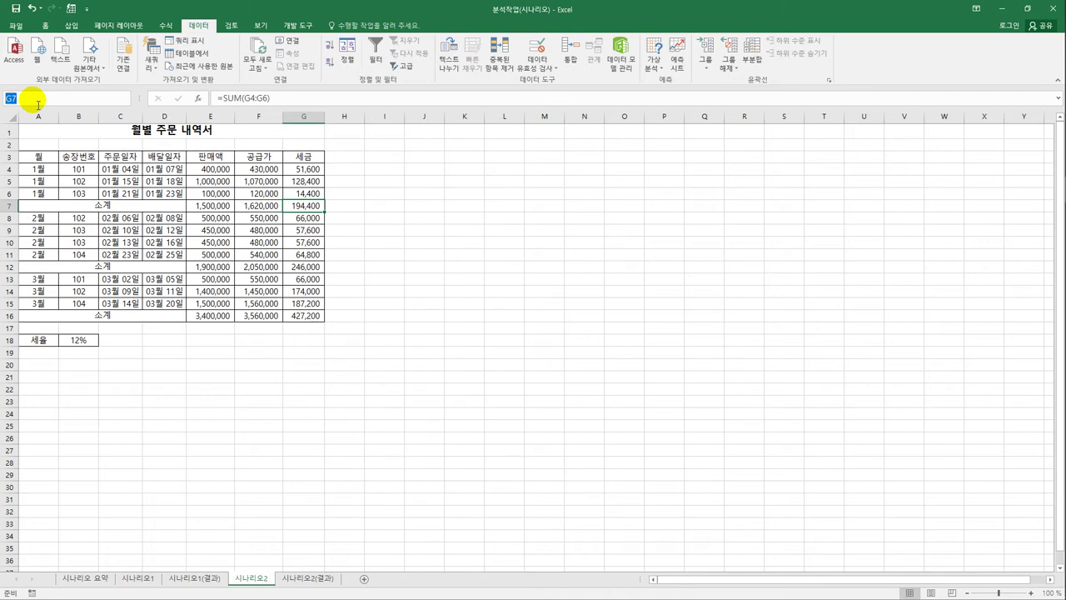
text(소계1ㅇ)
key(Return)
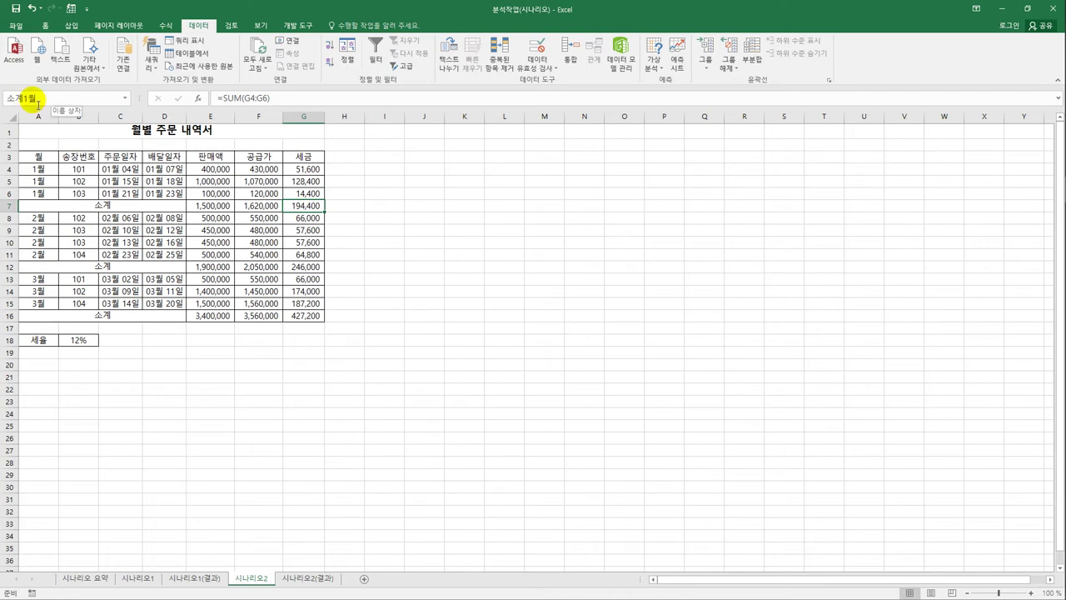
Step: Name the February tax subtotal cell G12 소계2월
click(294, 266)
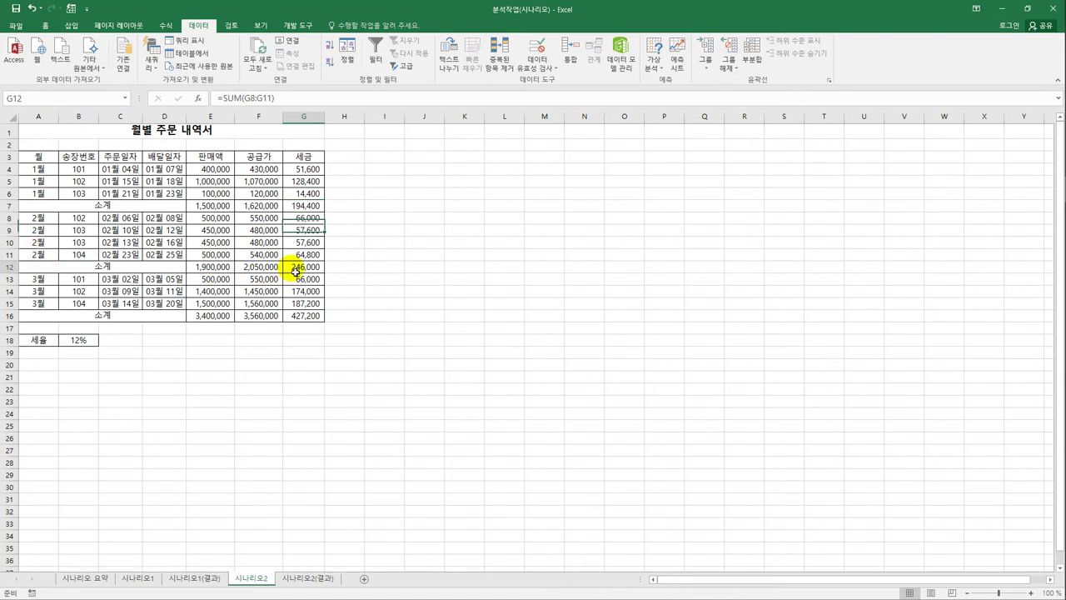
click(36, 101)
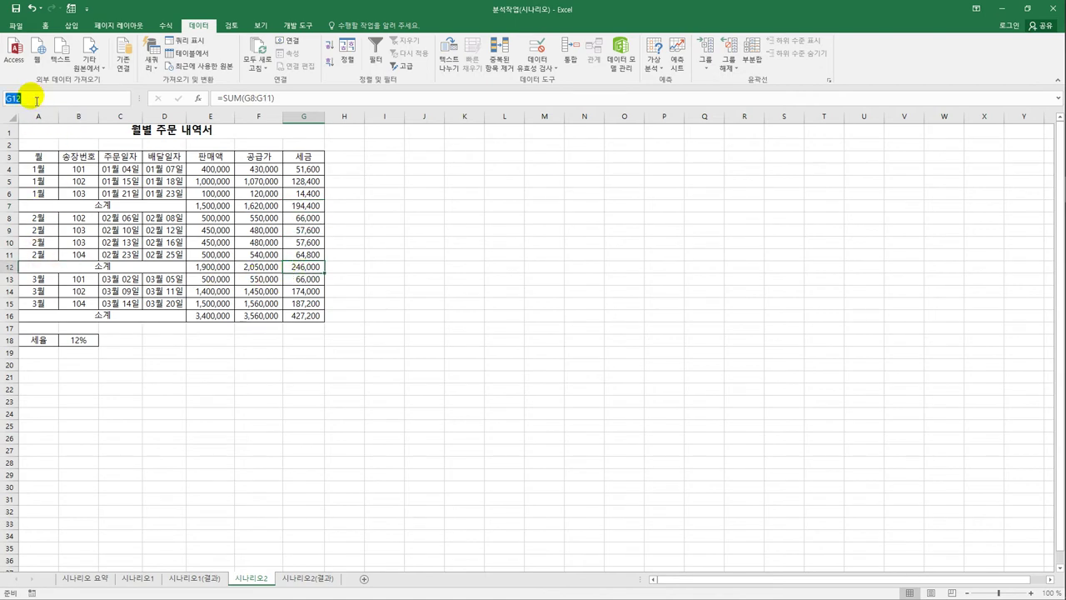
text(소계)
key(Escape)
click(36, 99)
text(소계2월)
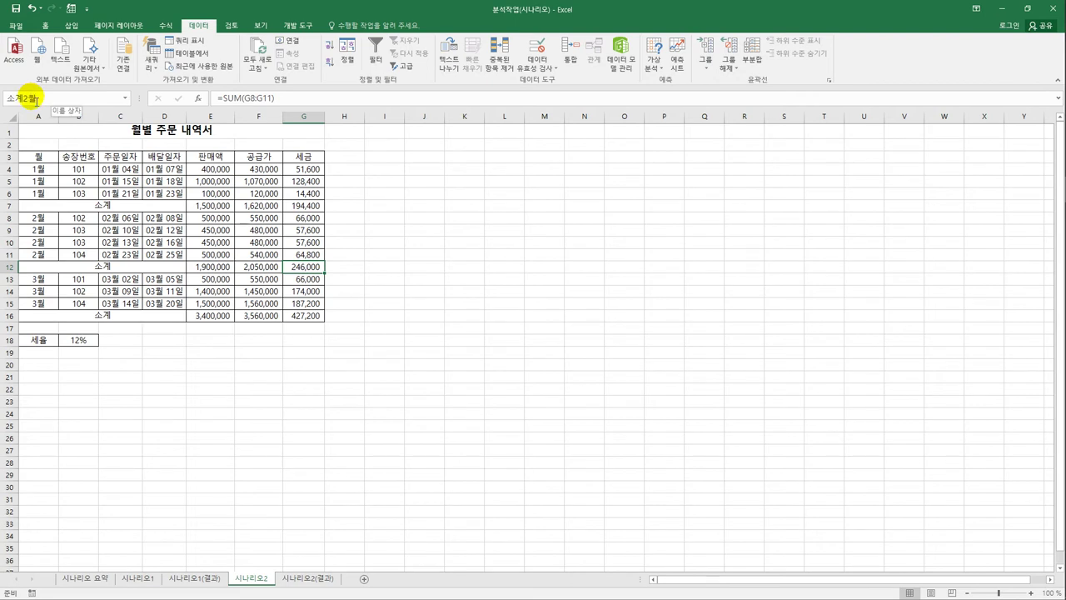
Step: Name the March tax subtotal cell G16 소계3월
click(297, 316)
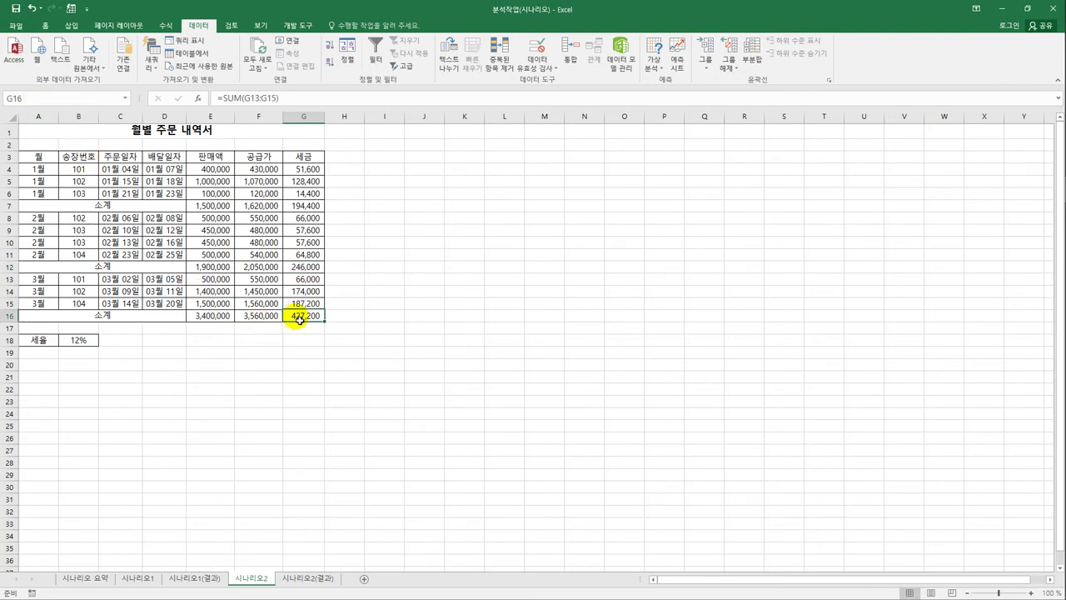
click(61, 99)
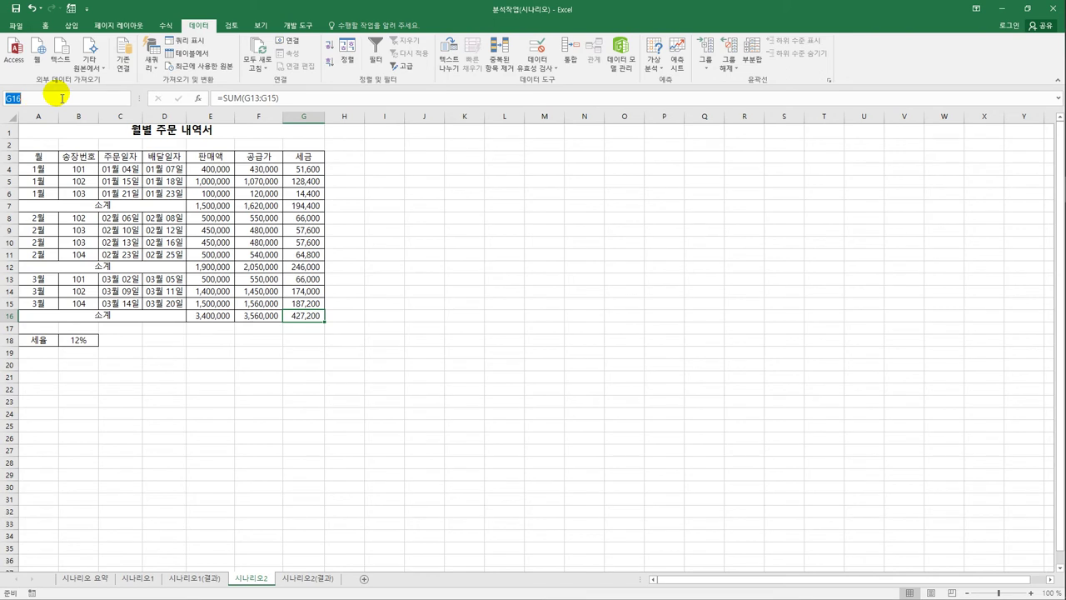
text(소계3ㅇ)
key(Return)
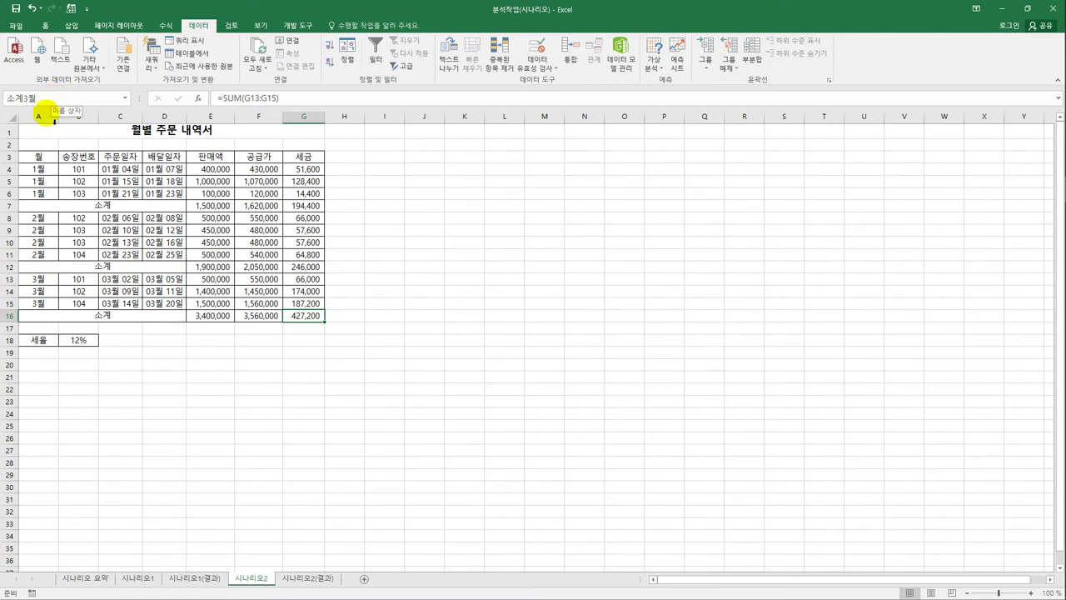
Step: Add a scenario named 세율인상 with changing cell B18, an empty description and a 세율 value of 15%
click(89, 341)
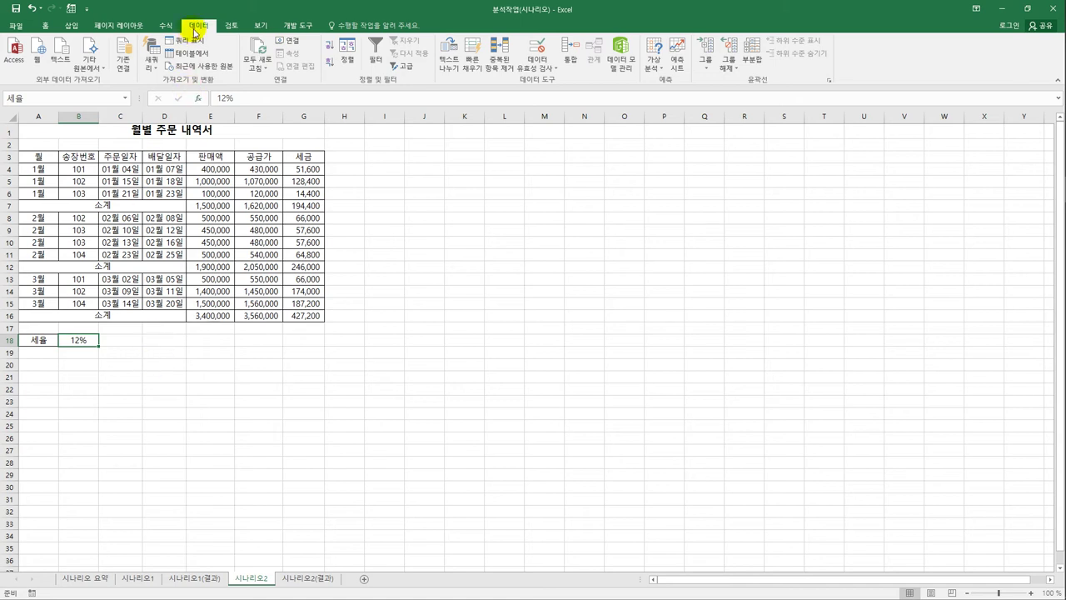
click(657, 68)
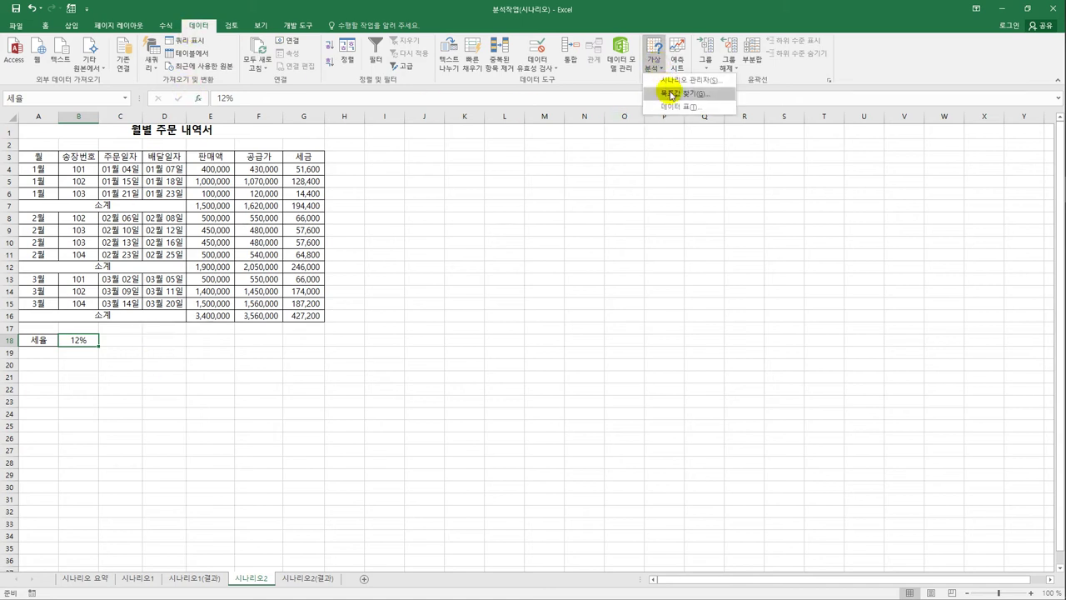
click(671, 84)
drag(472, 214, 600, 171)
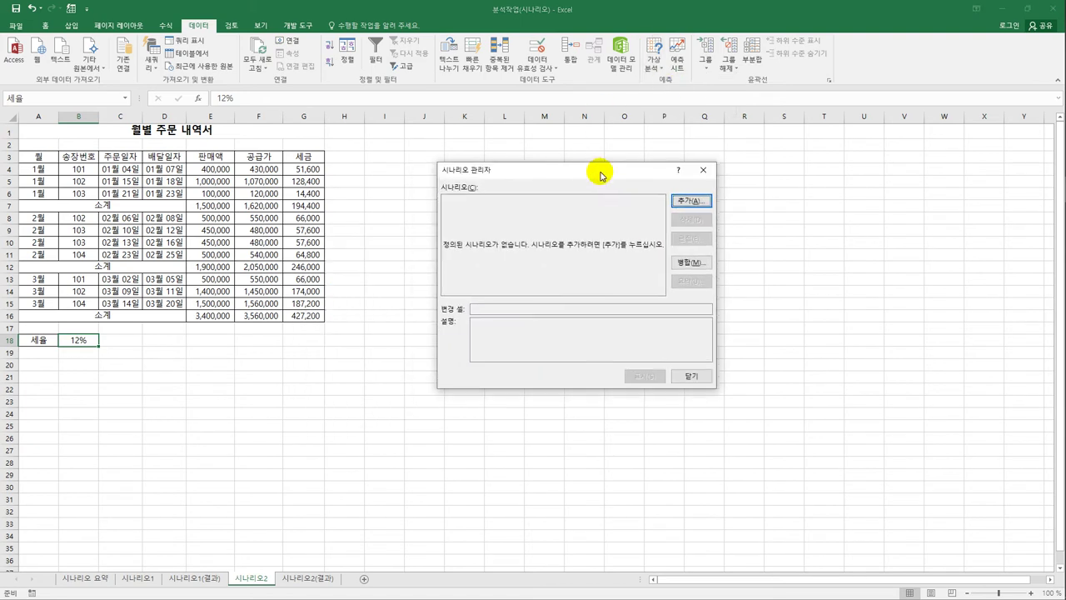
click(691, 198)
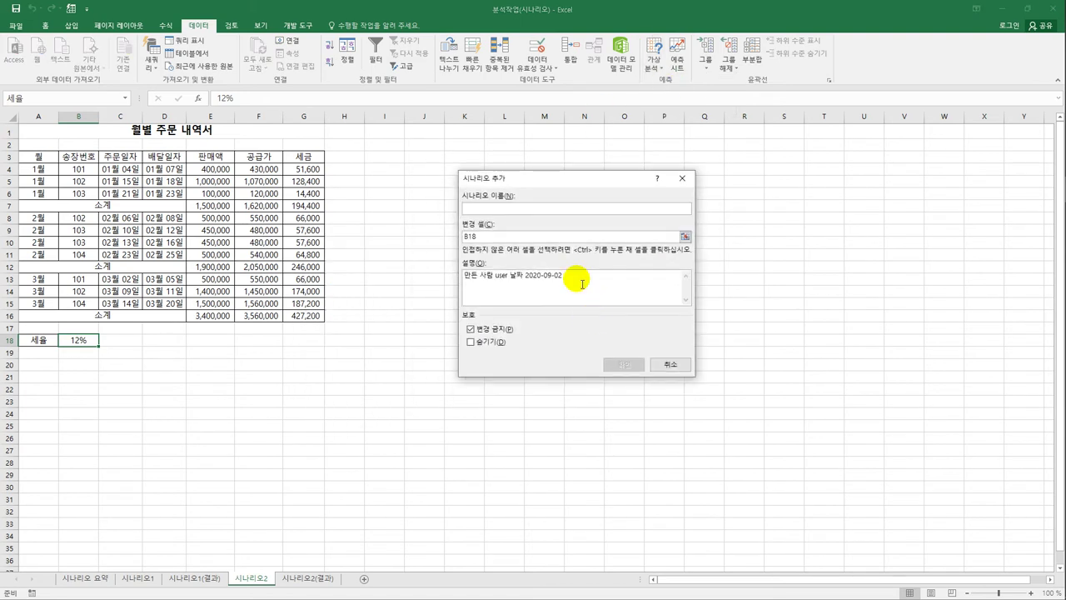
key(Delete)
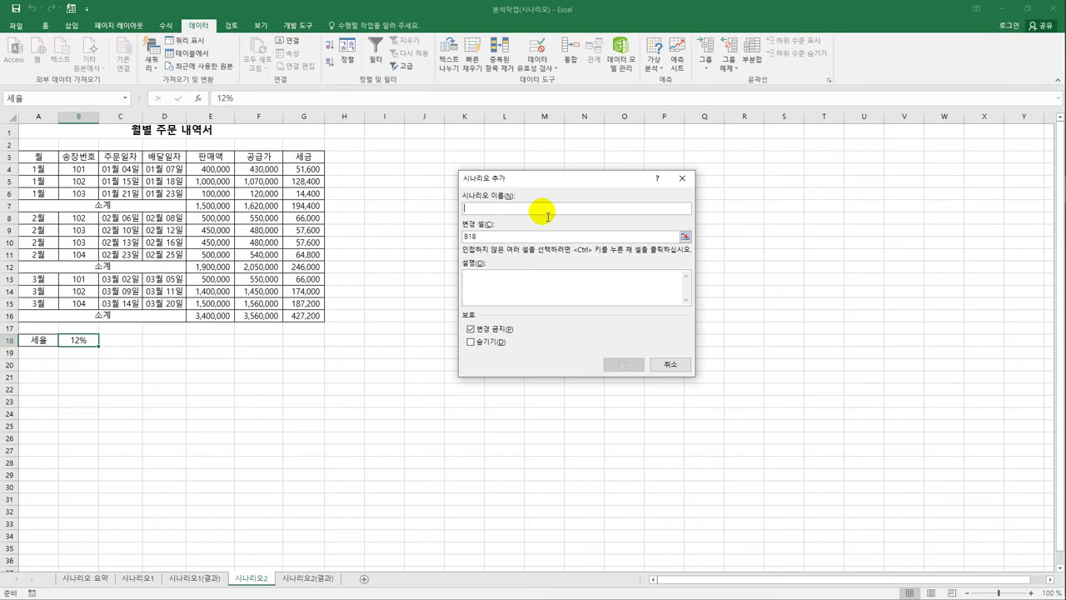
click(547, 215)
text(세율인상)
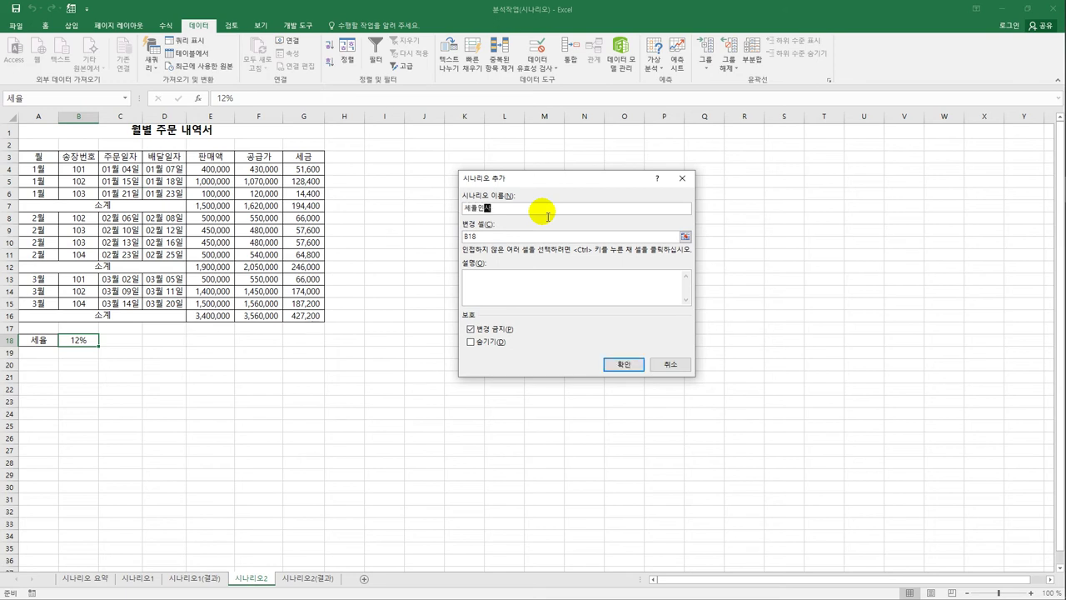
key(Tab)
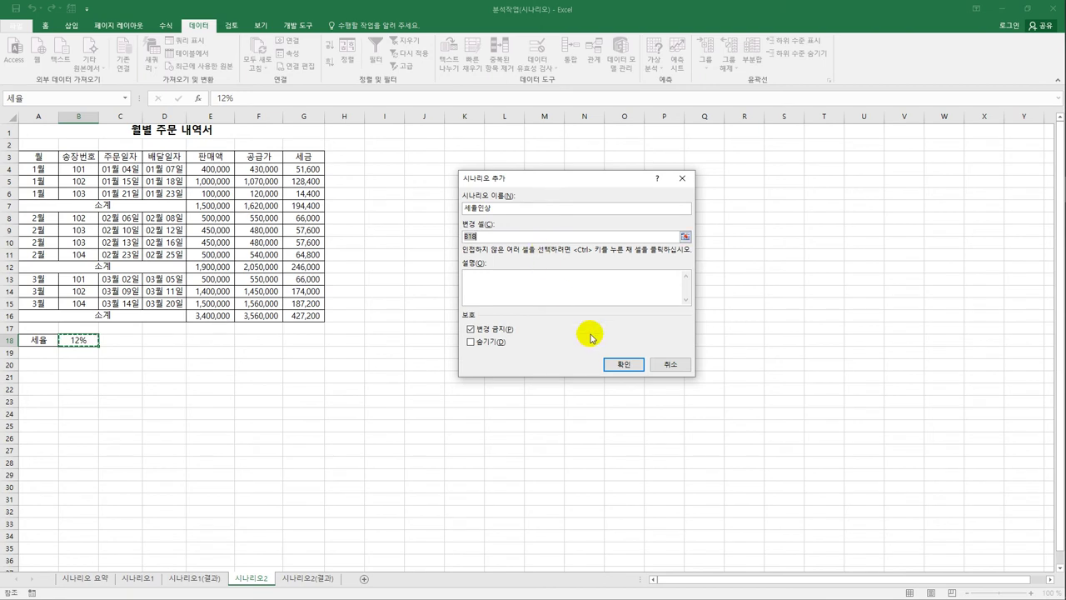
click(626, 367)
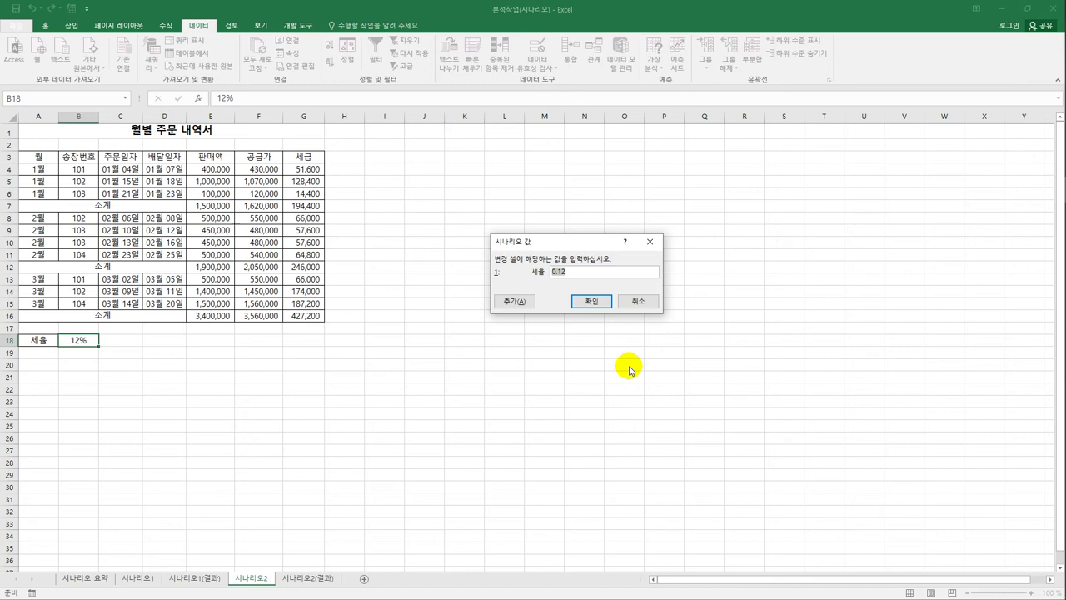
text(15)
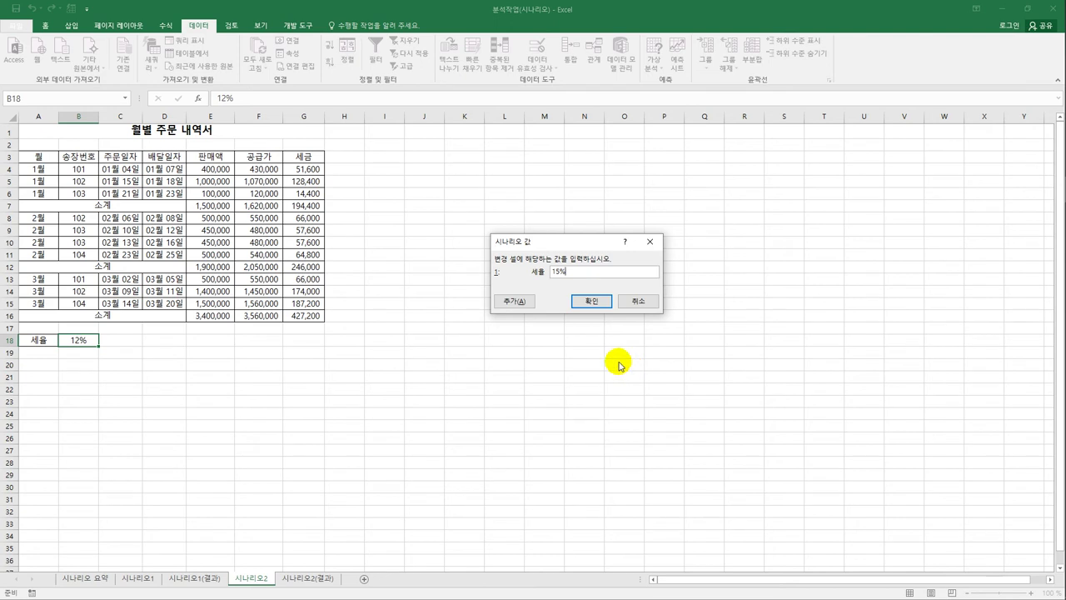
click(514, 300)
Step: Add a second scenario named 세율인하 for B18 with an empty description and a 세율 value of 9%
click(579, 276)
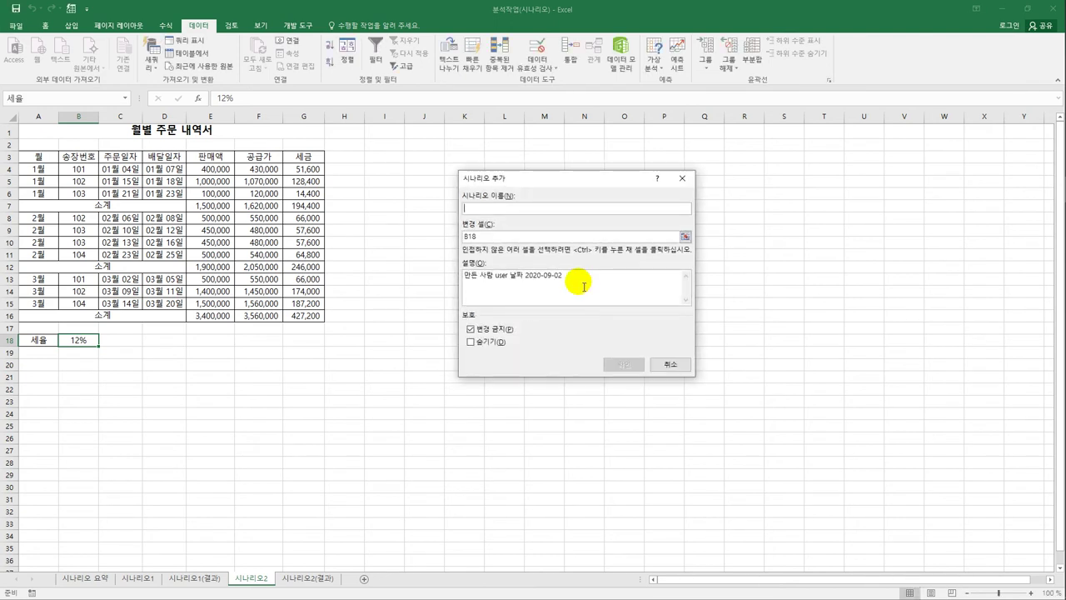
key(ctrl+a)
key(Delete)
click(526, 208)
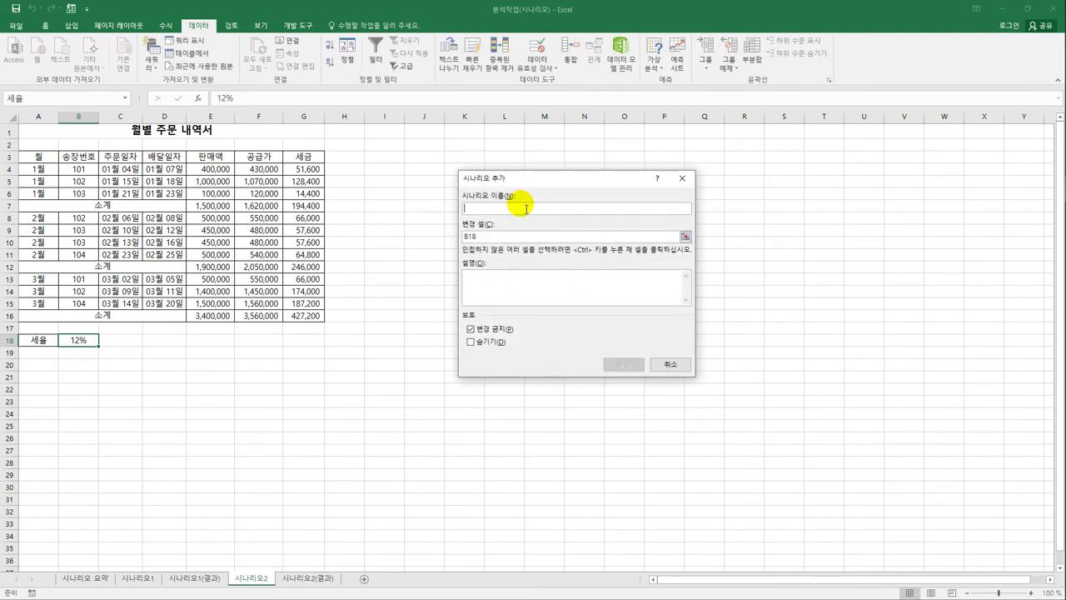
text(세)
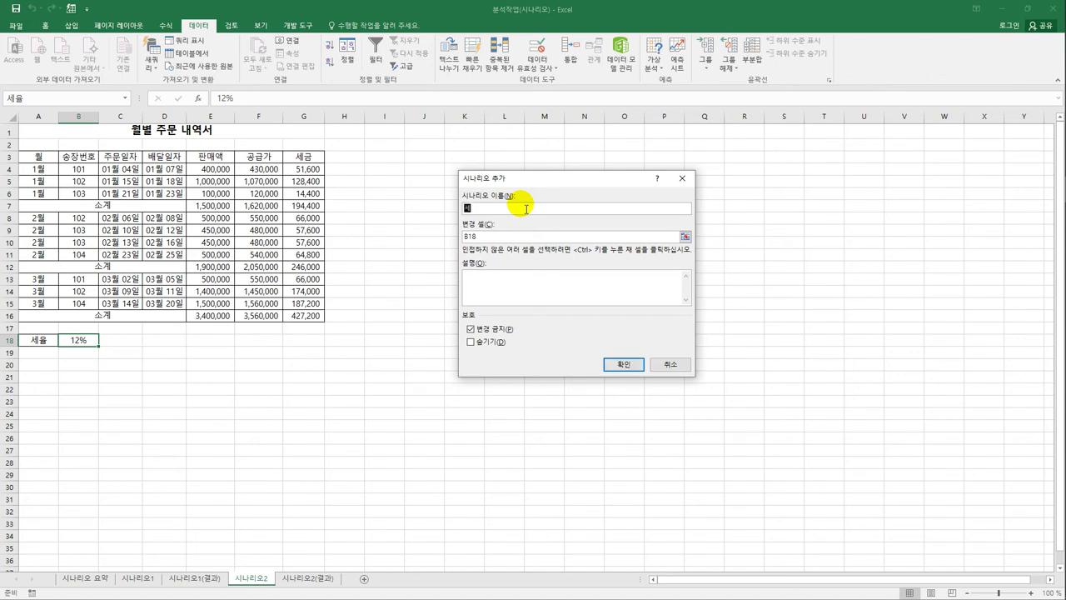
text(율인하)
key(Tab)
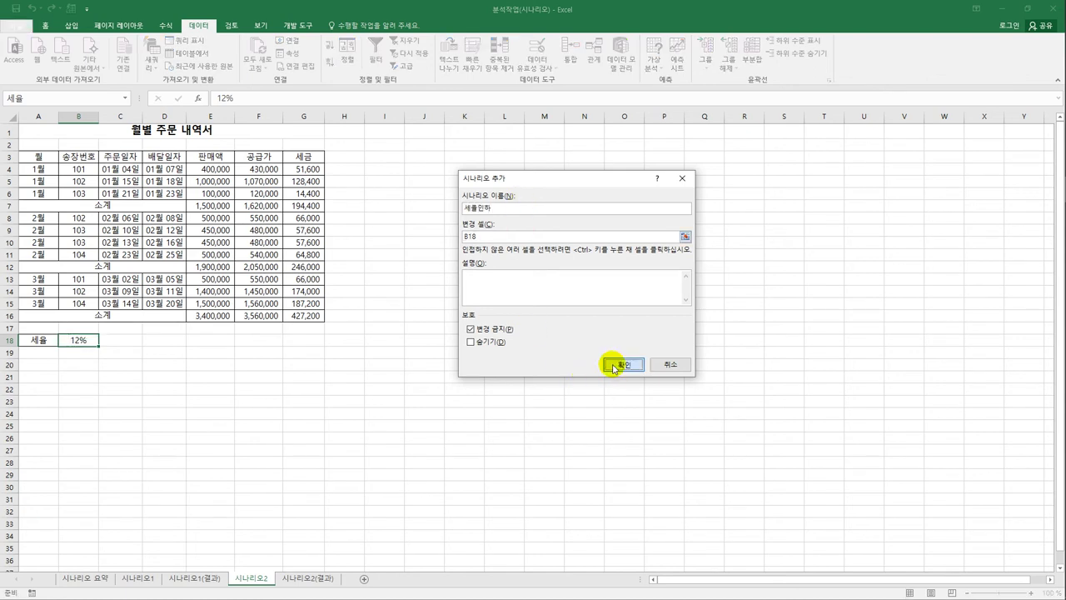
click(616, 363)
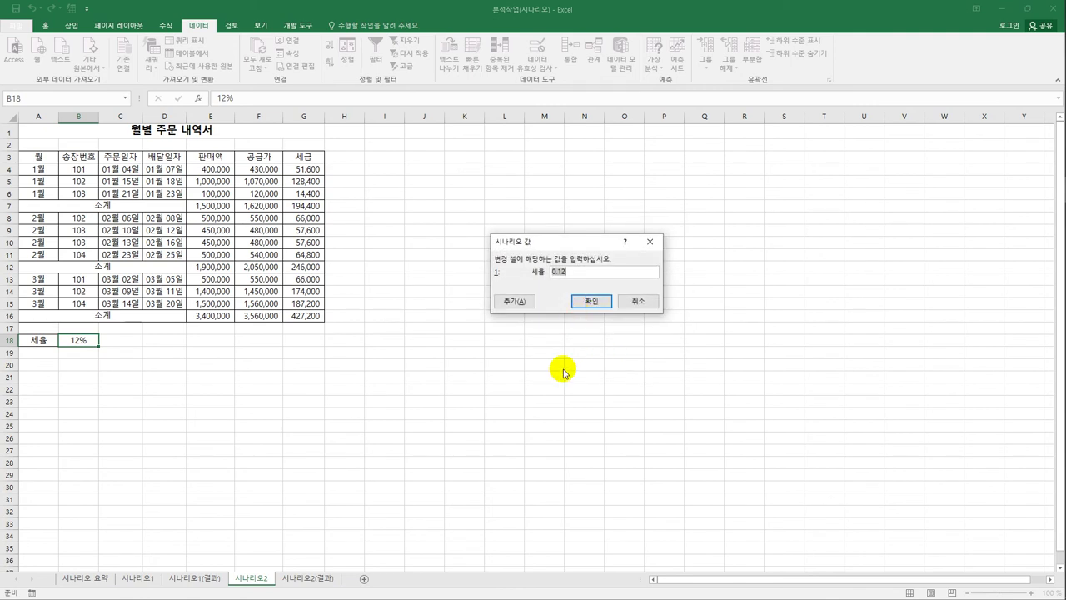
text(9%)
click(583, 301)
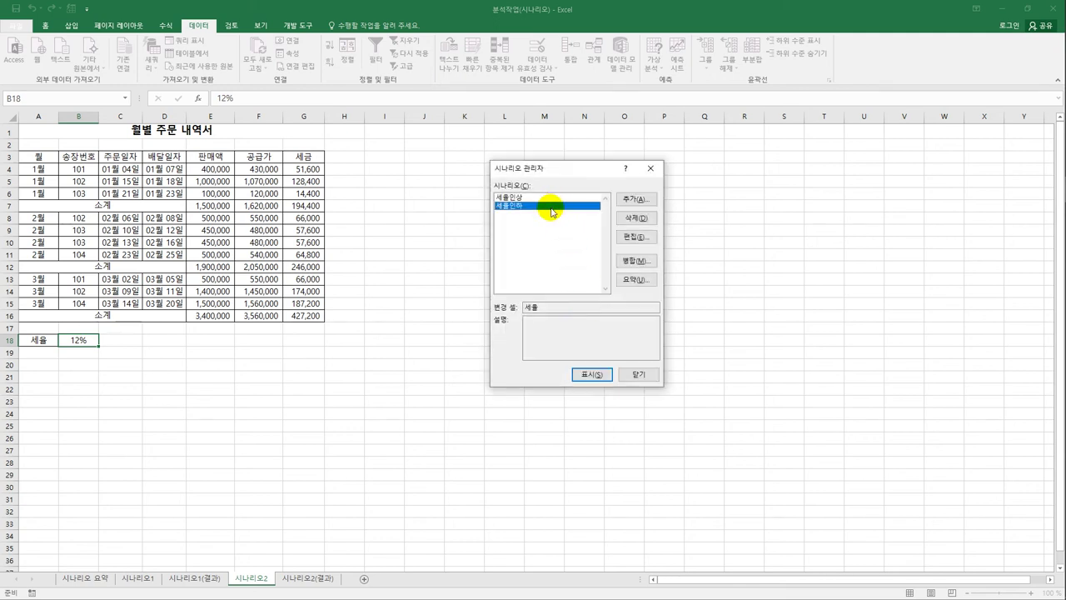
Step: Create a scenario summary with result cells G7, G12 and G16, and compare it with the 시나리오2(결과) sheet
click(649, 282)
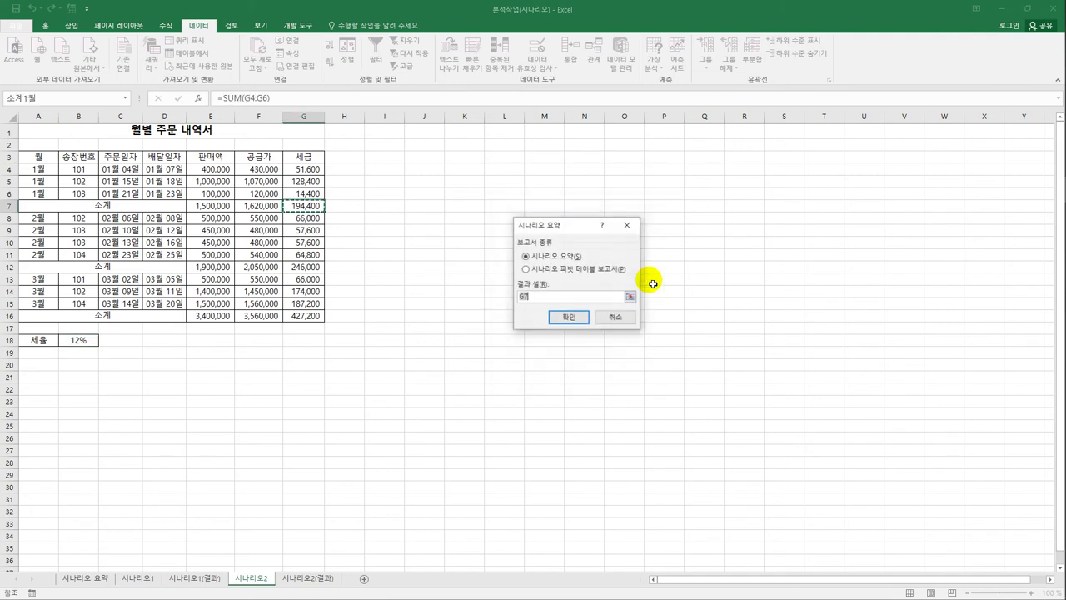
click(312, 207)
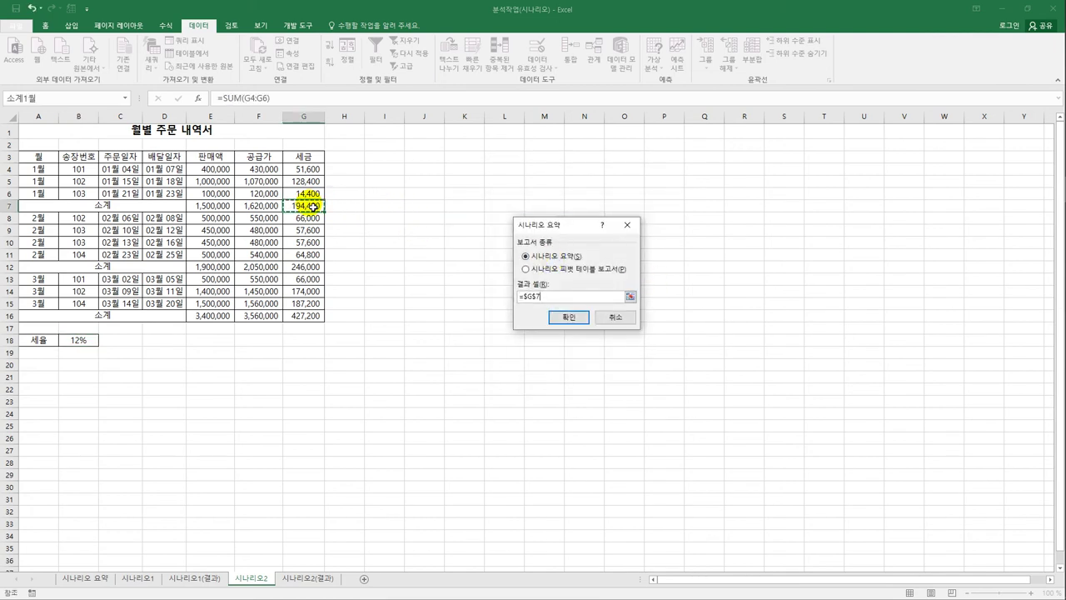
ctrl+click(317, 272)
ctrl+click(304, 318)
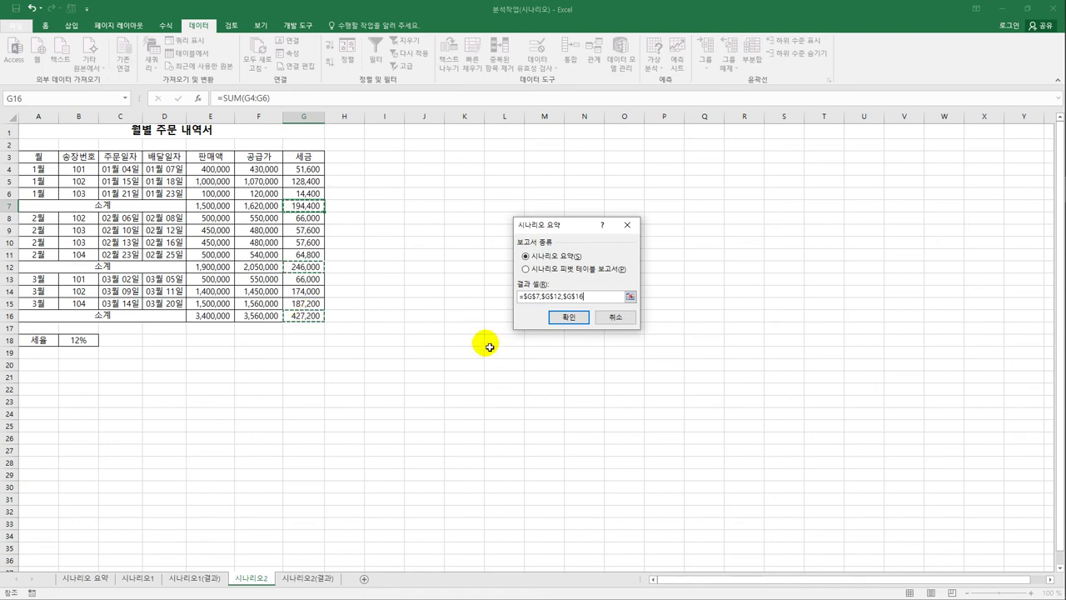
click(573, 321)
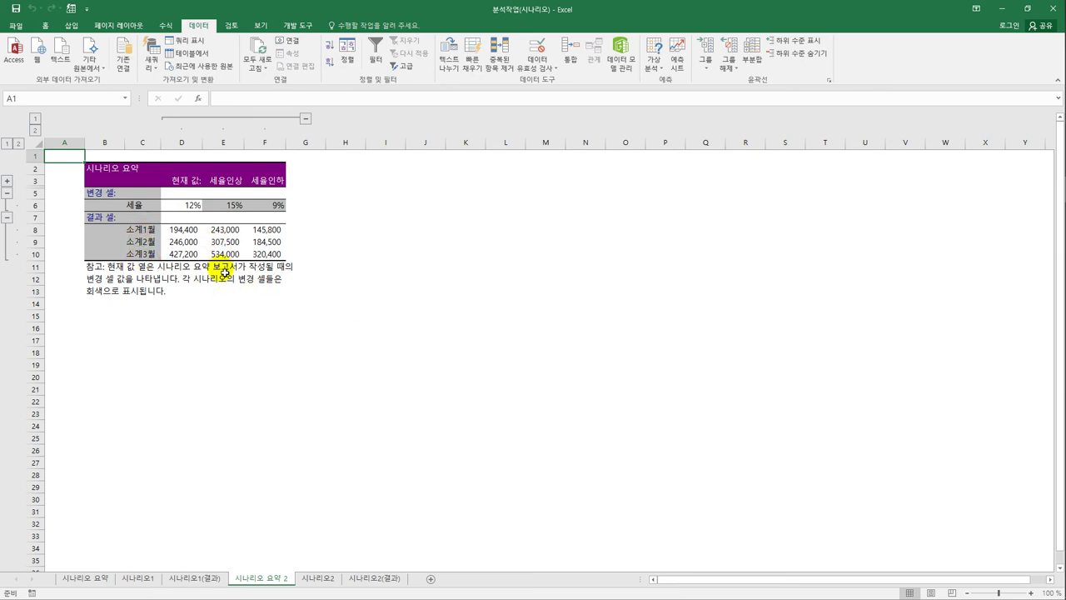
click(374, 584)
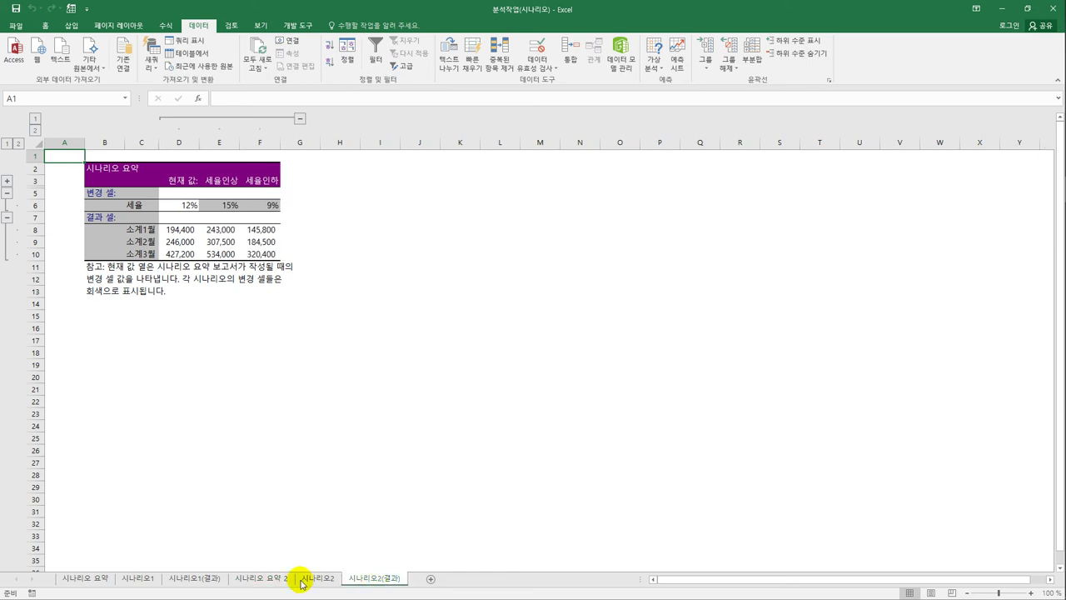
Step: Compare the 시나리오 요약 2 sheet with the 시나리오2(결과) sheet once more
click(281, 578)
click(363, 582)
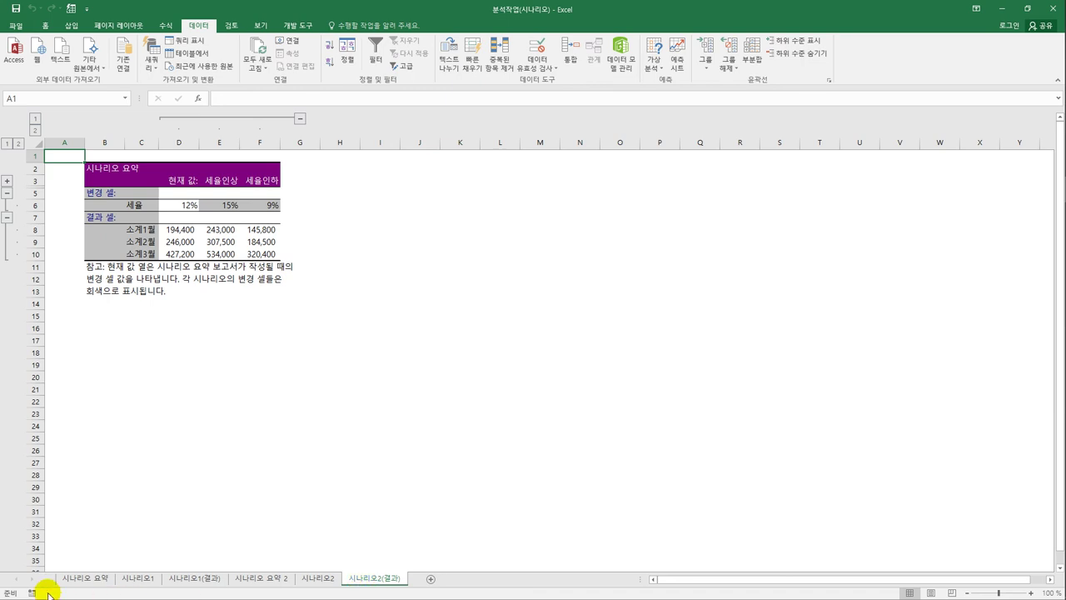
Step: Move the 시나리오 요약 sheet between the 시나리오1 and 시나리오1(결과) sheets
click(135, 583)
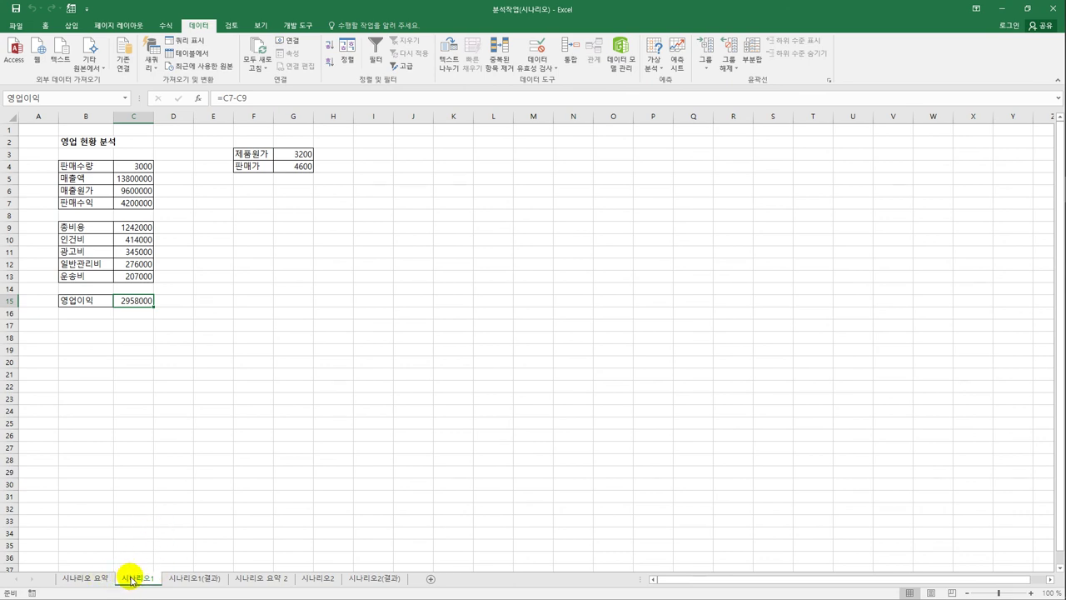
click(80, 582)
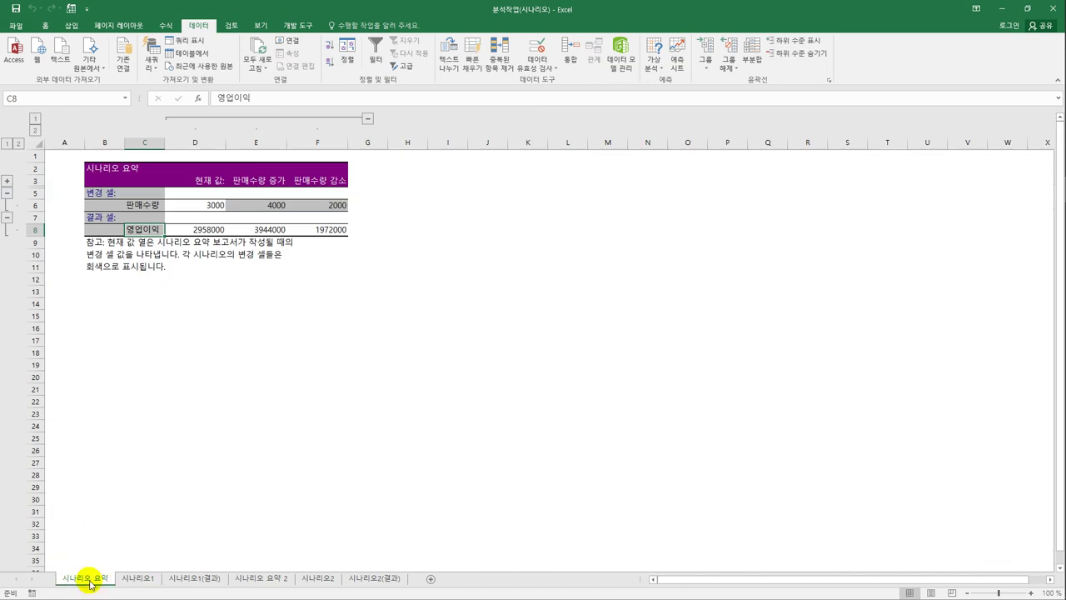
drag(90, 583, 171, 577)
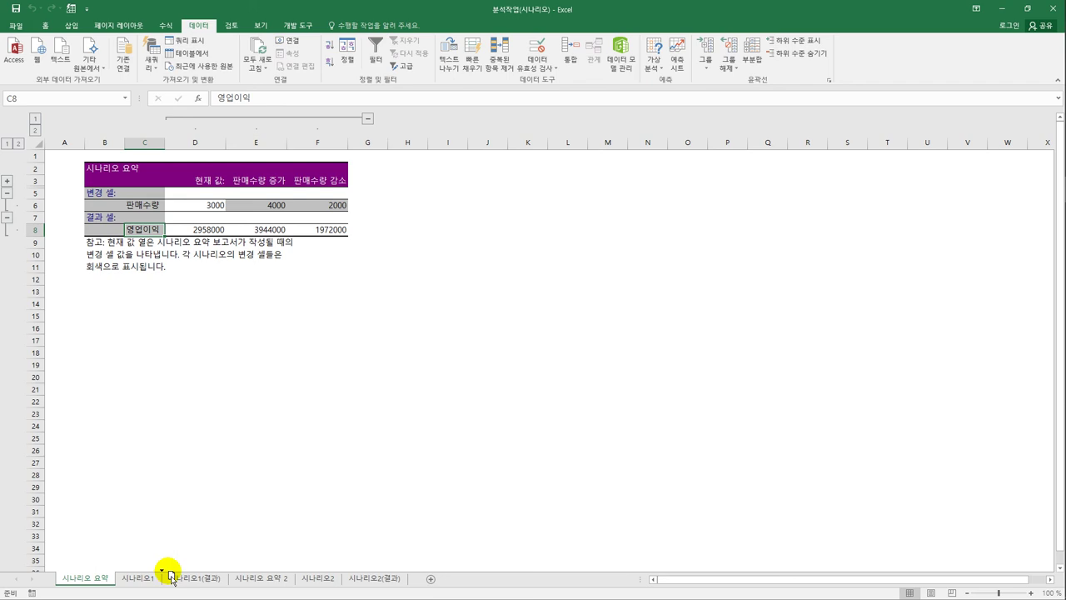
drag(171, 577, 173, 574)
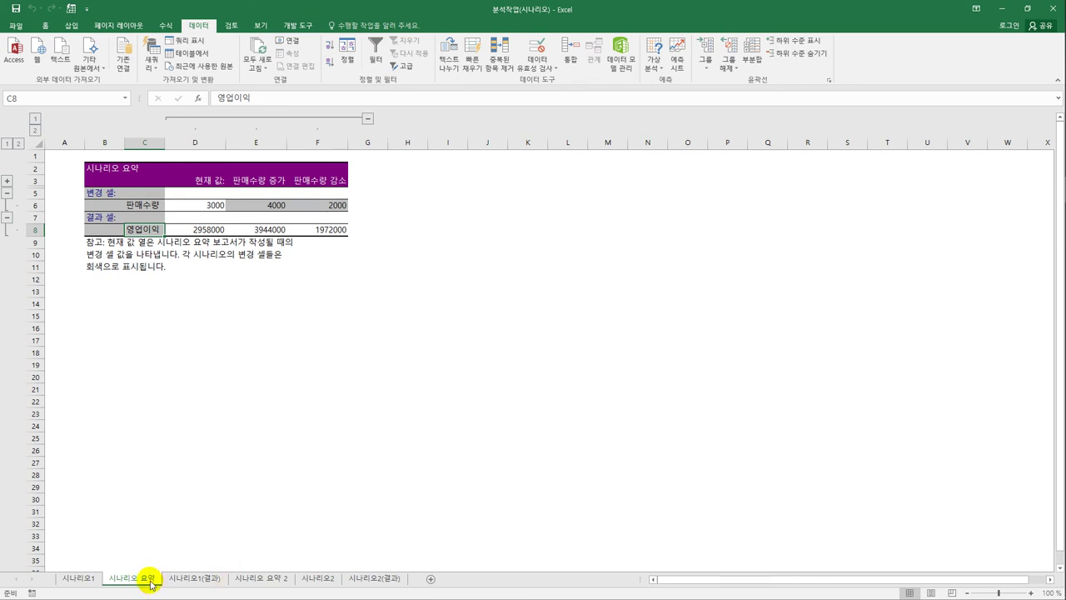
mouse_move(147, 577)
mouse_down()
mouse_move(214, 547)
mouse_move(240, 572)
mouse_move(172, 528)
mouse_move(110, 583)
mouse_up()
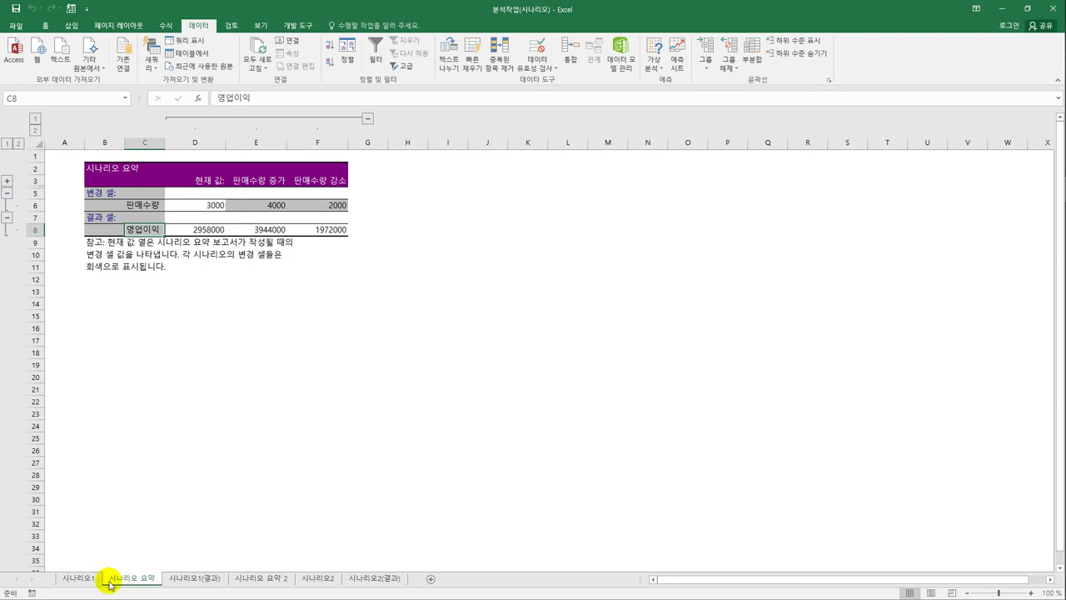